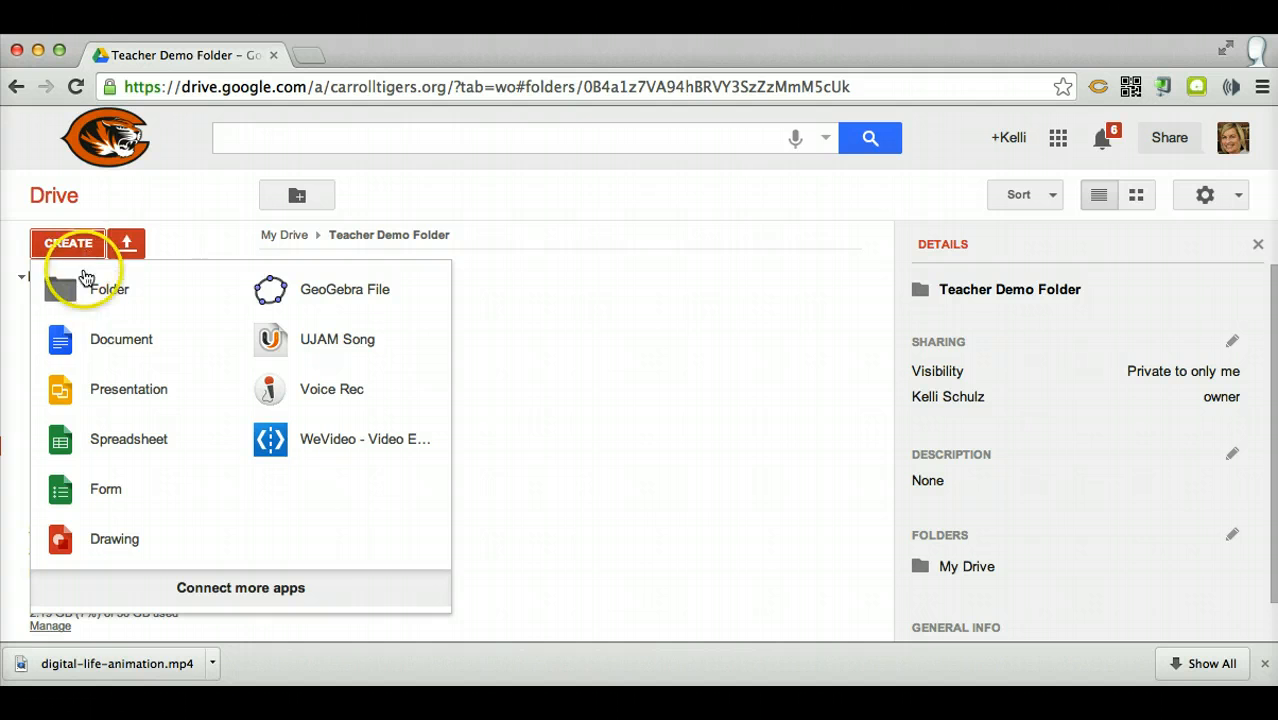
Create a new spreadsheet in the Teacher Demo Folder and name it with the owner's first name followed by "Graph"
left_click(110, 448)
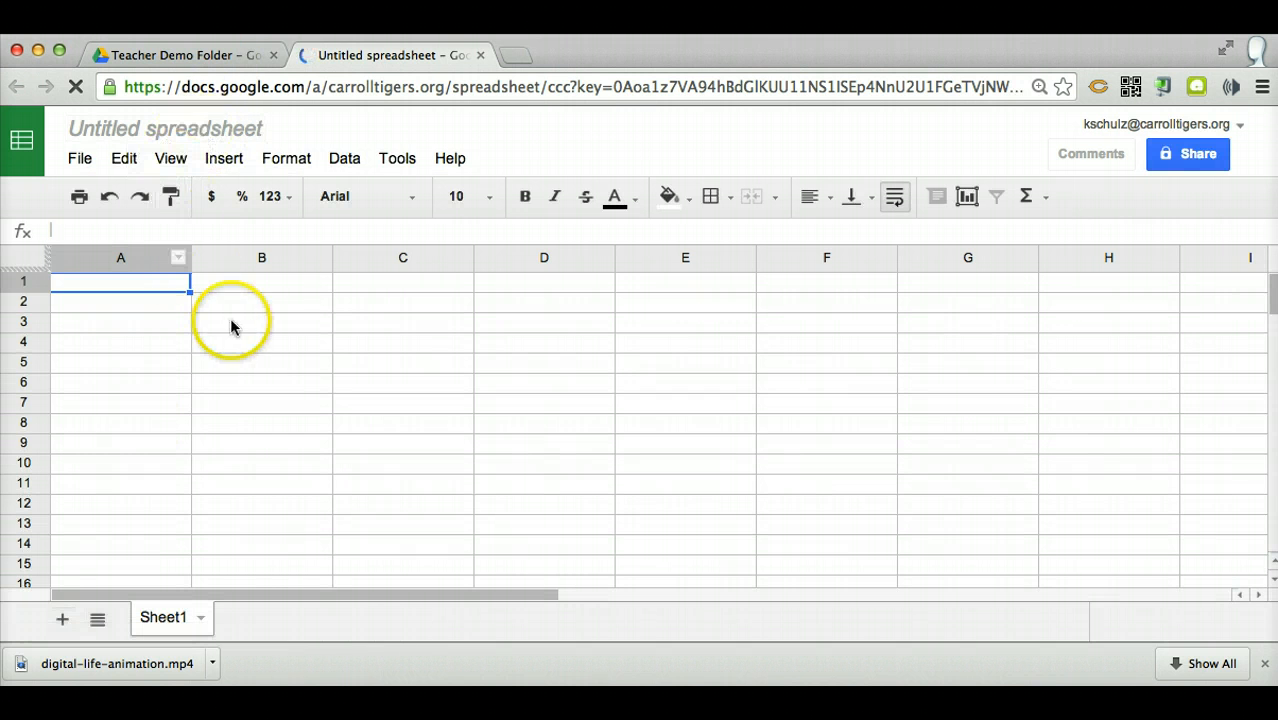
left_click(117, 135)
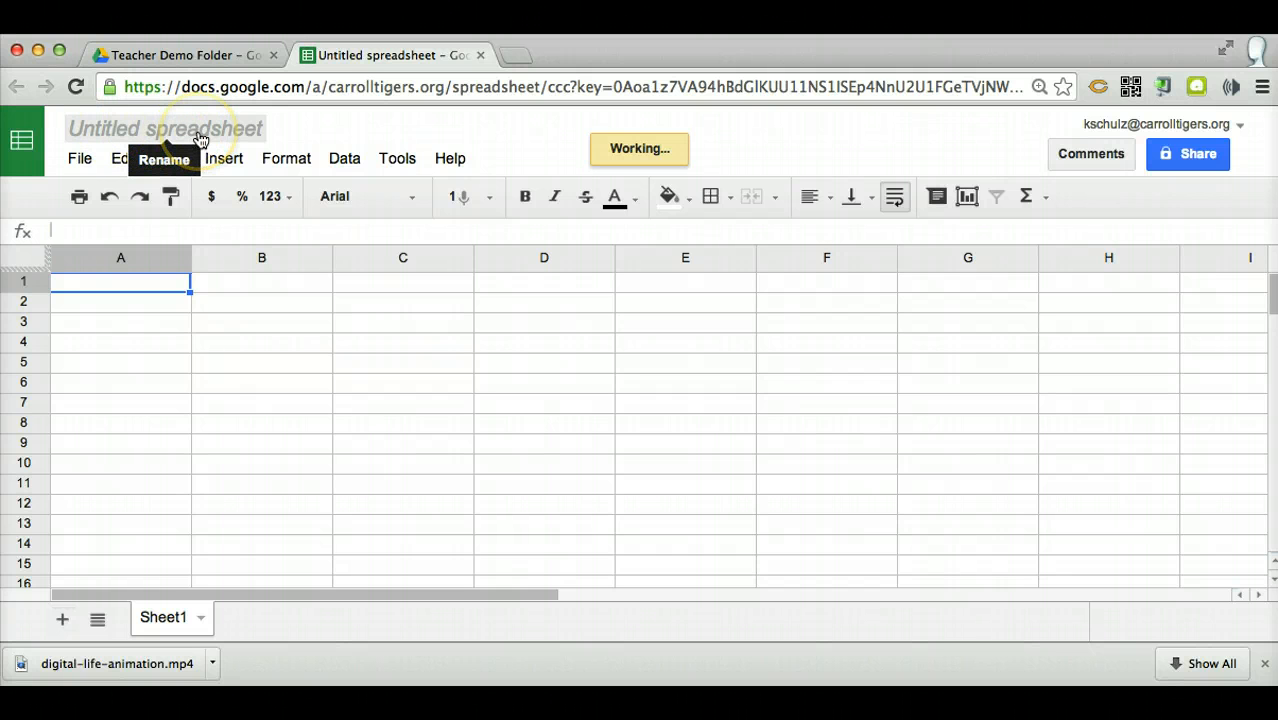
left_click(170, 137)
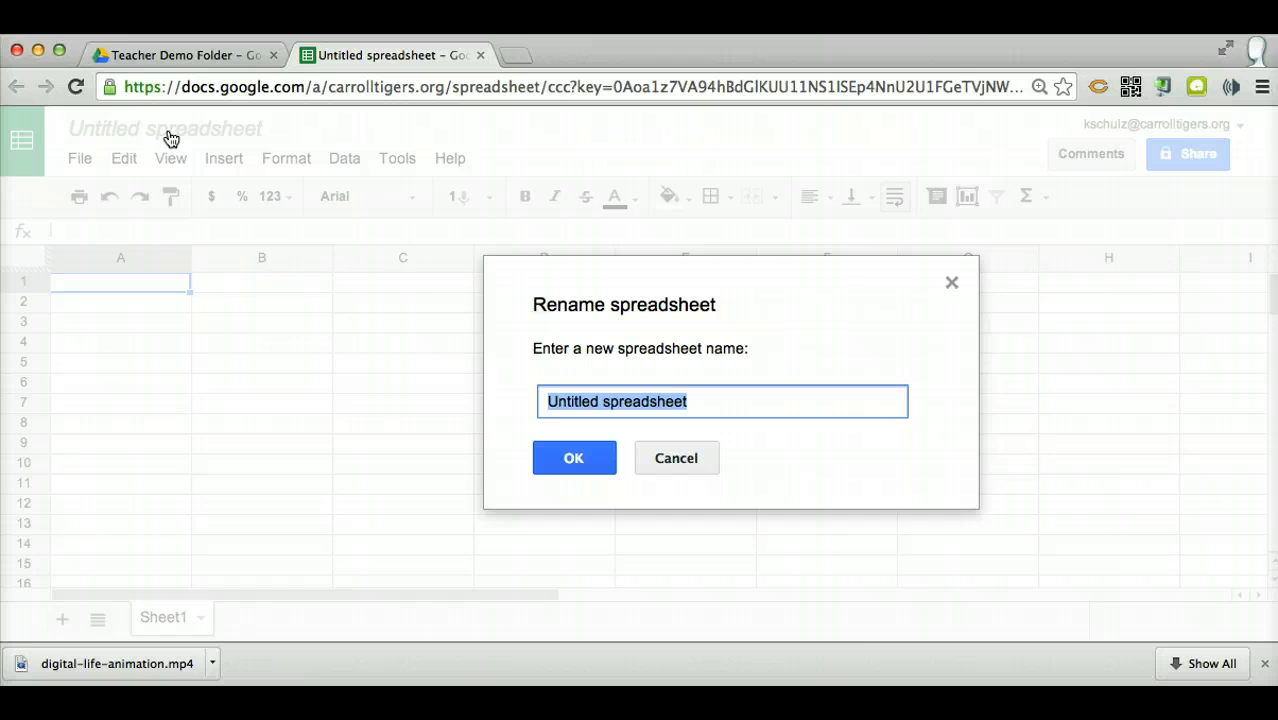
type("Kelli Graph")
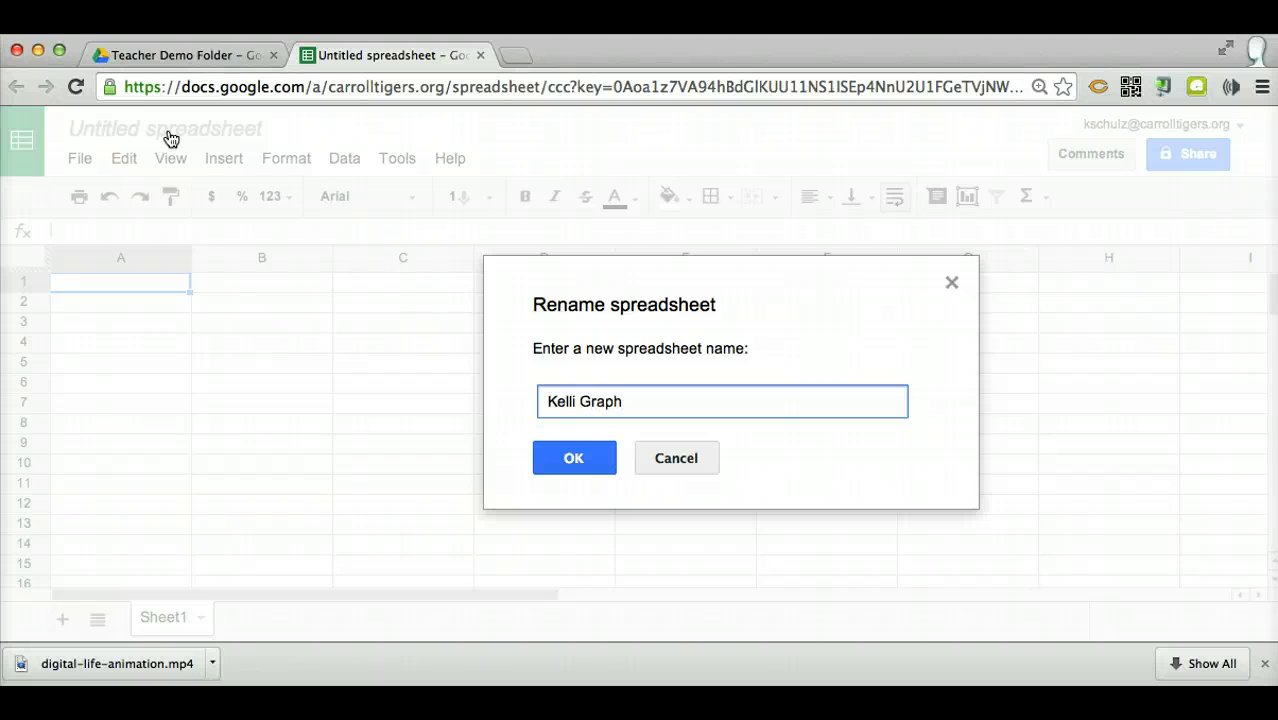
left_click(566, 457)
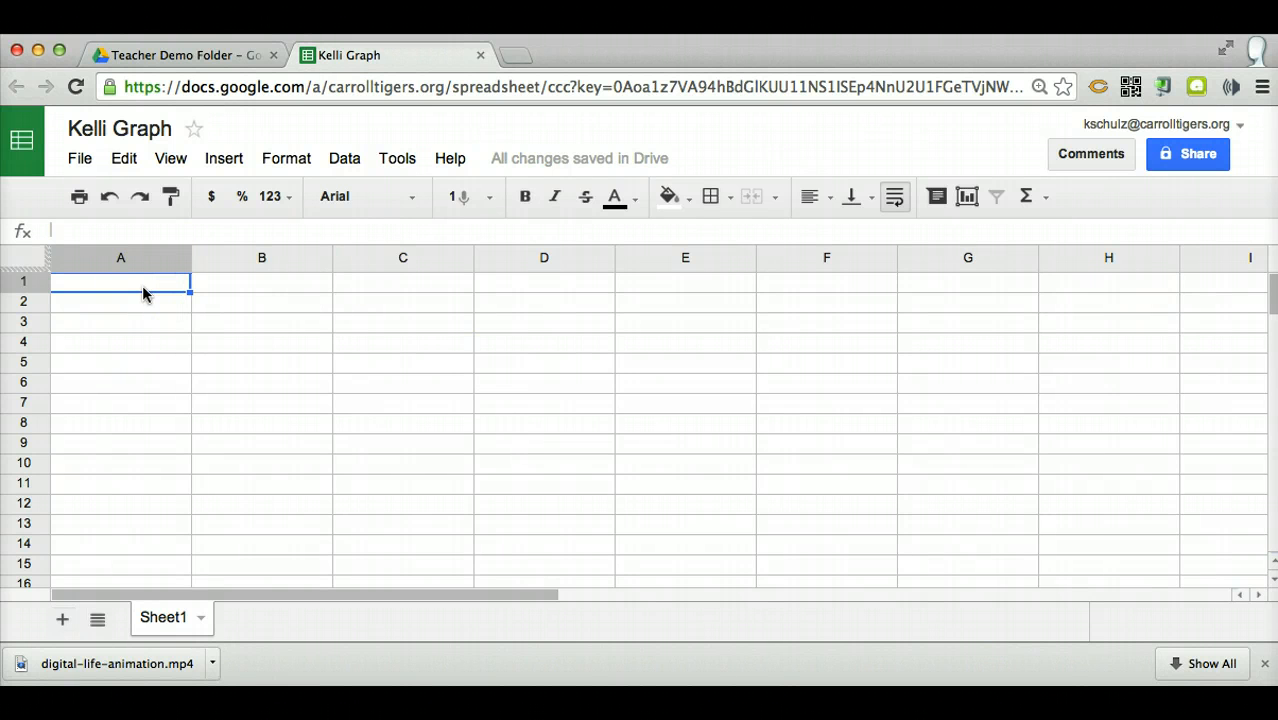
Enter the color names Red, Orange, Yellow, Green and Purple in cells A1 to A5
type("Red")
key("Return")
type("Or")
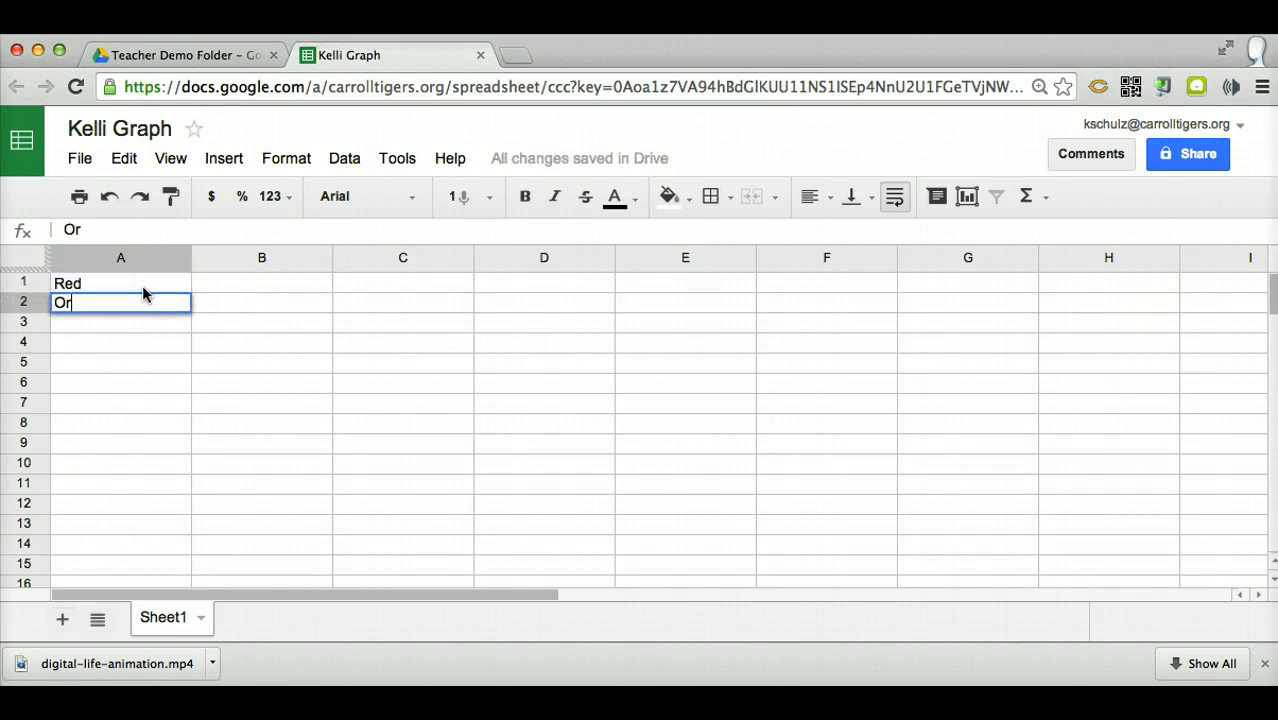
type("gange")
key("Return")
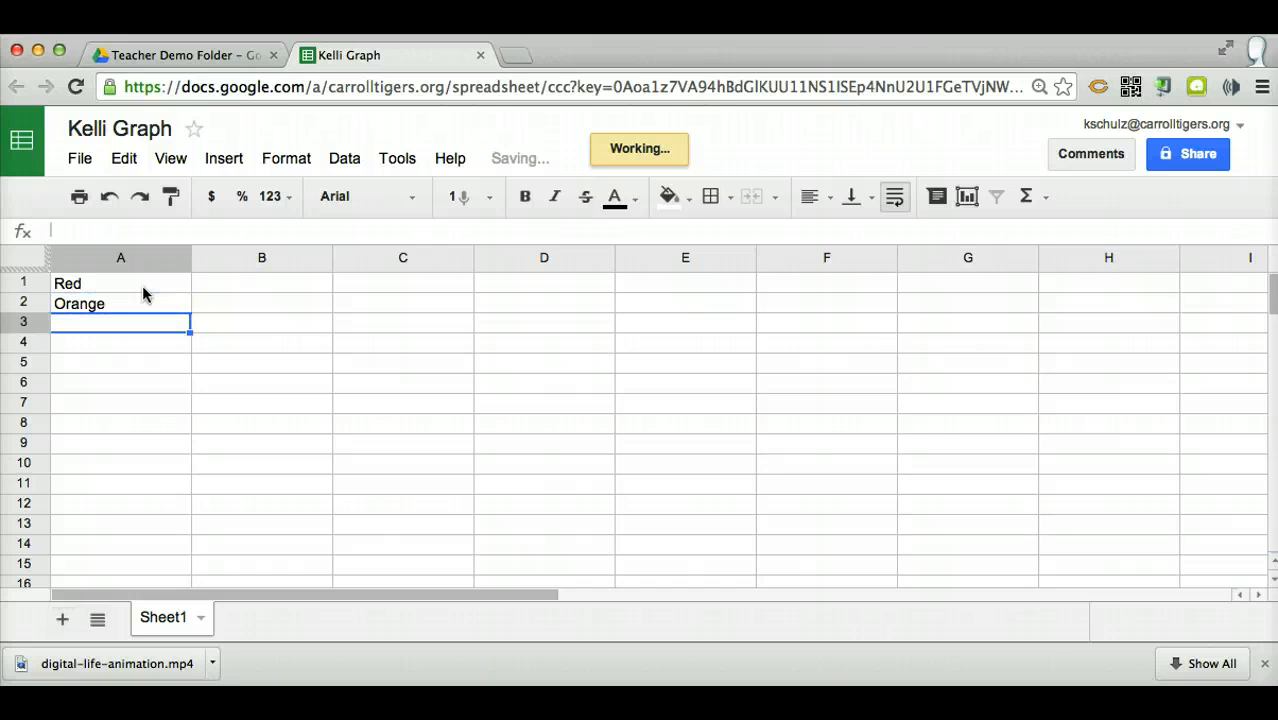
type("Yellow")
key("Return")
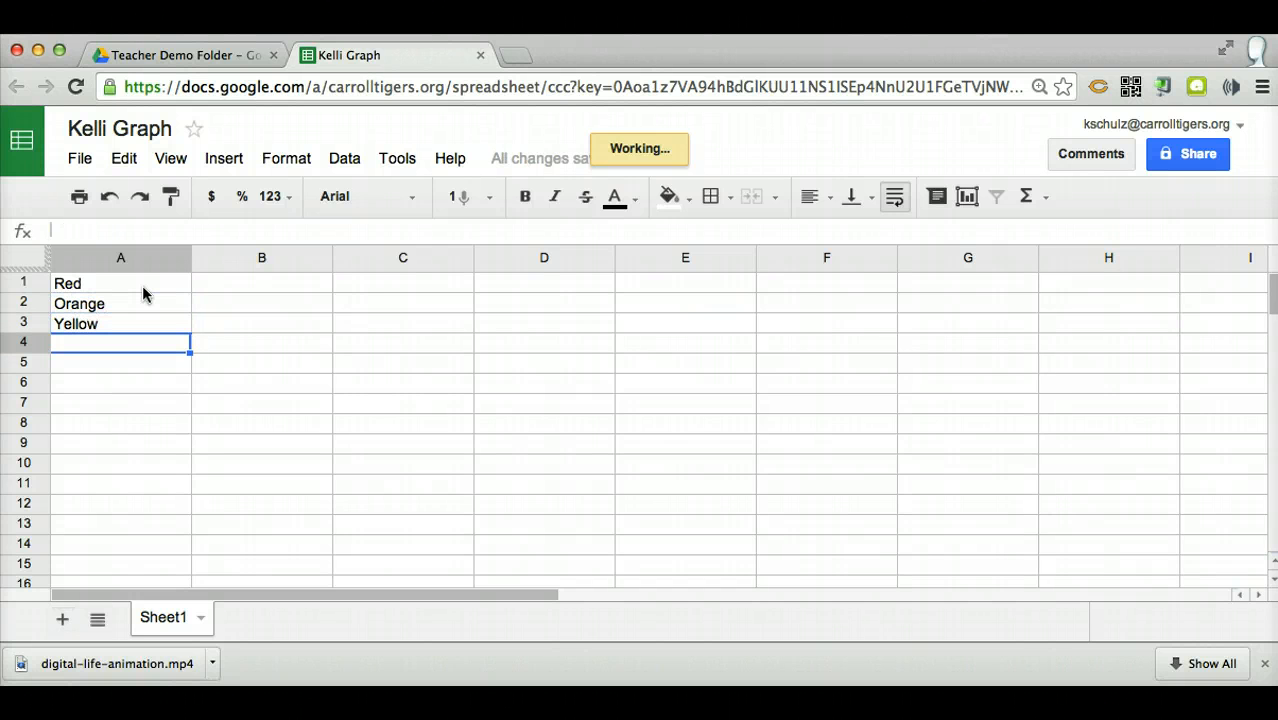
type("Green")
key("Return")
type("Pur")
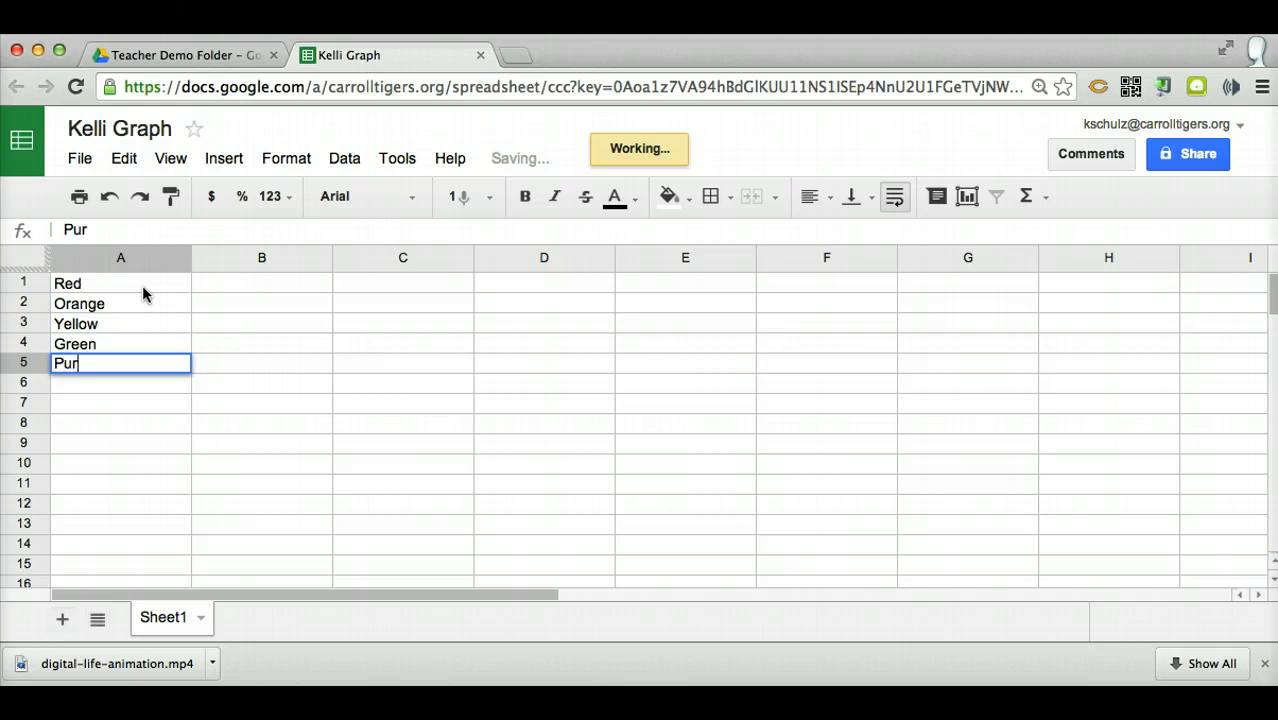
type("ple")
Fill cells B1 to B5 with the values 4, 6, 3, 3 and 5 beside the color names
key("Up")
key("Up")
key("Up")
key("Up")
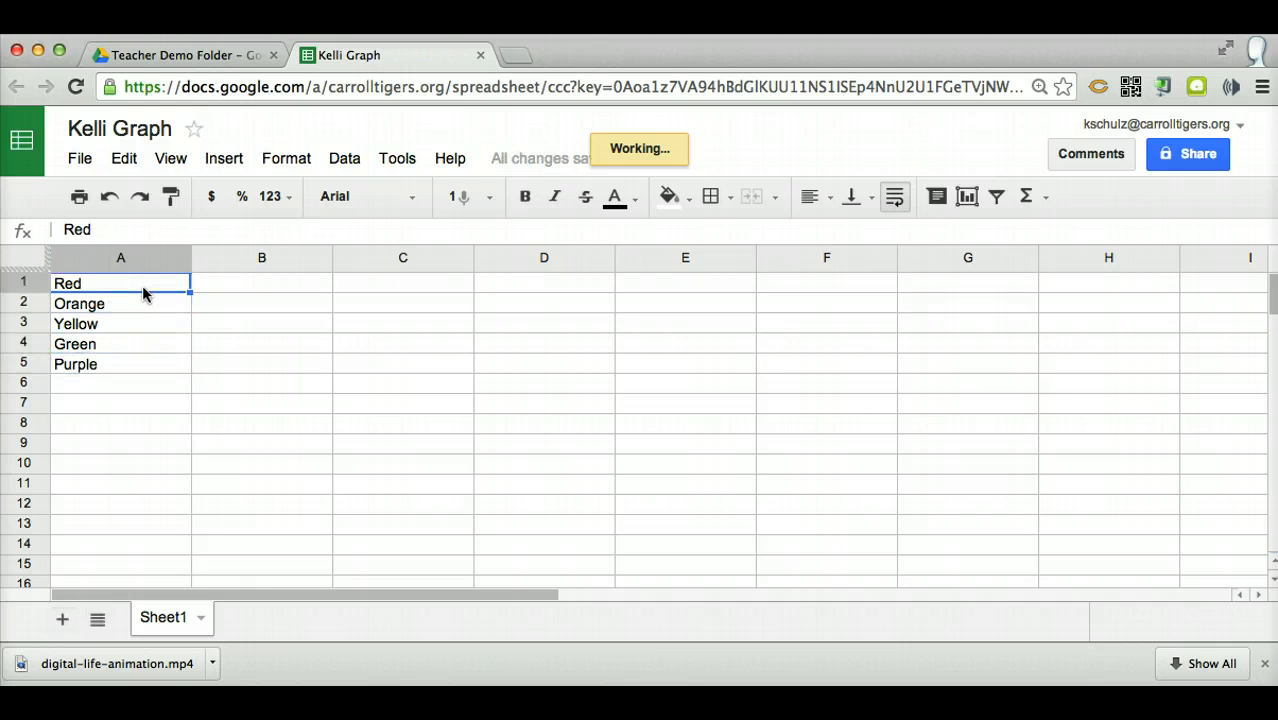
key("Right")
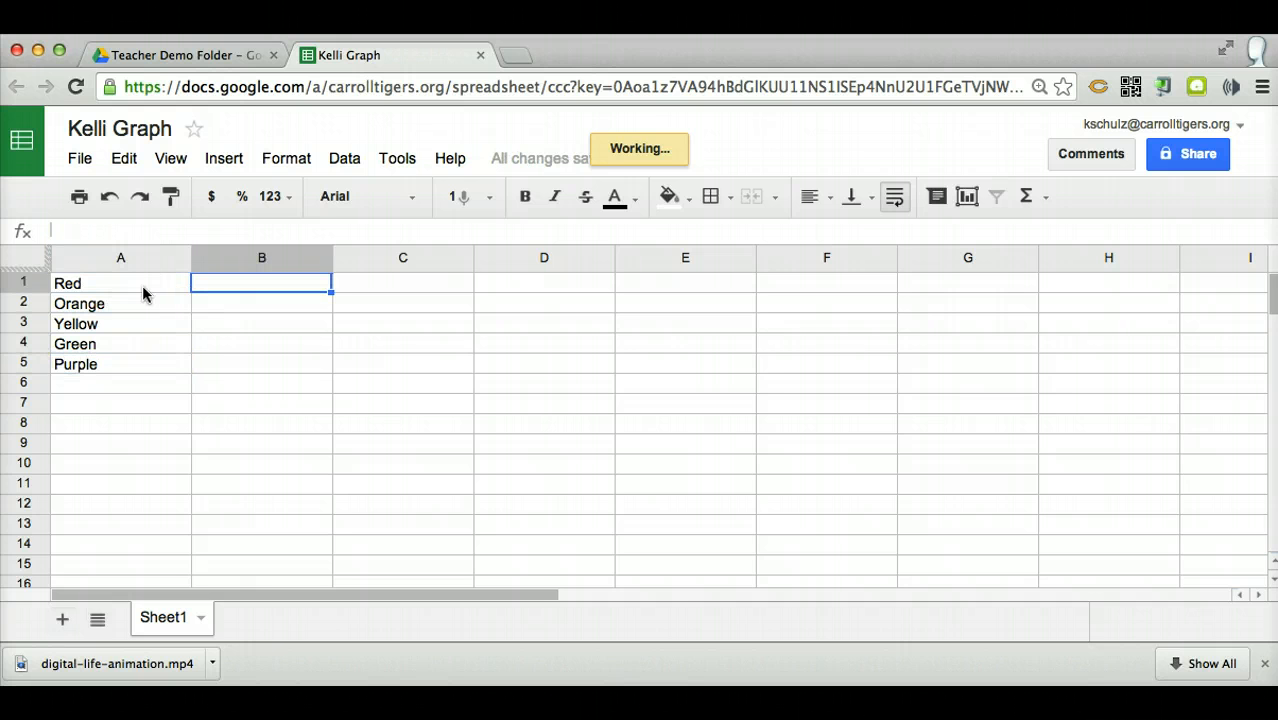
type("4")
key("Return")
type("6")
key("Return")
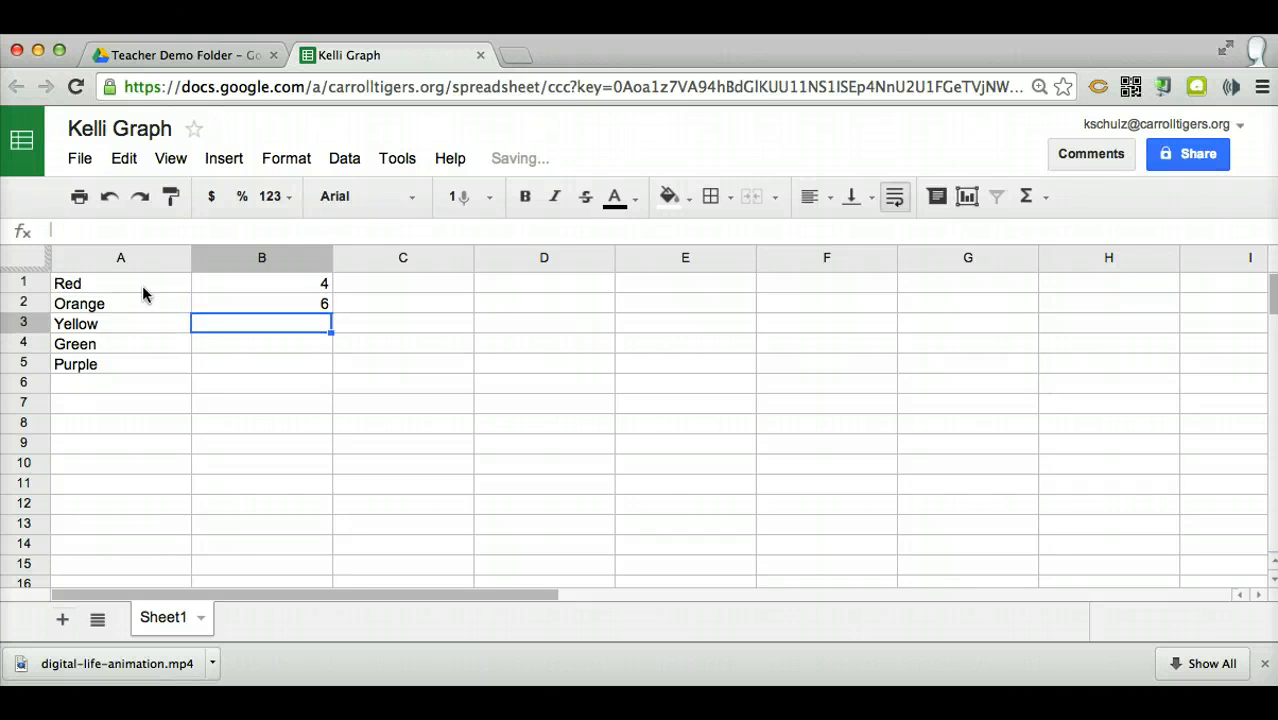
type("3")
key("Return")
type("3")
key("Return")
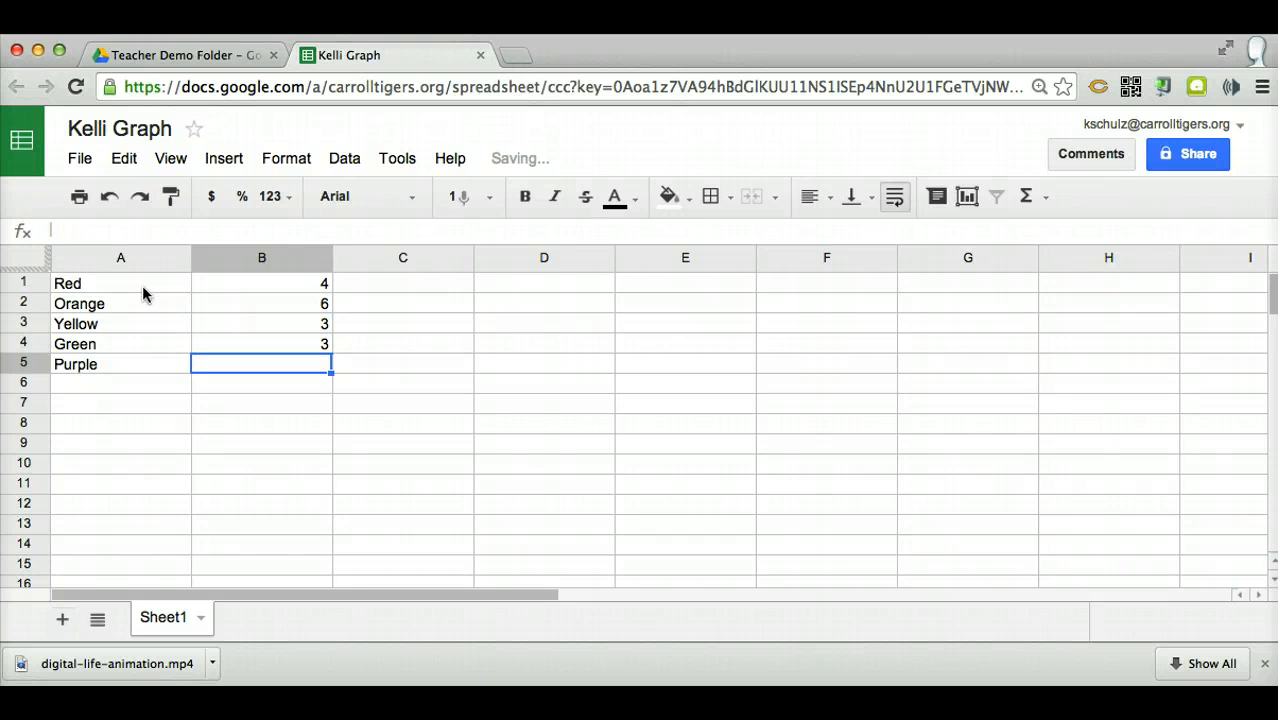
type("7")
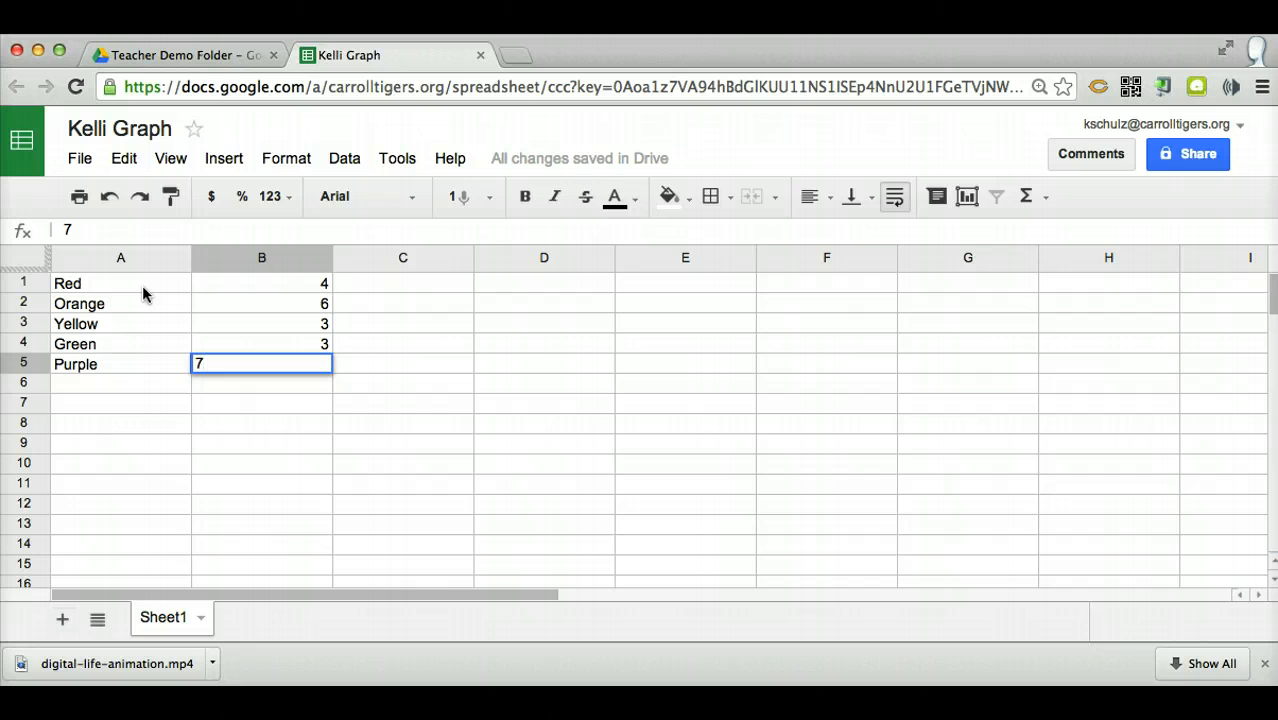
type("5")
key("Return")
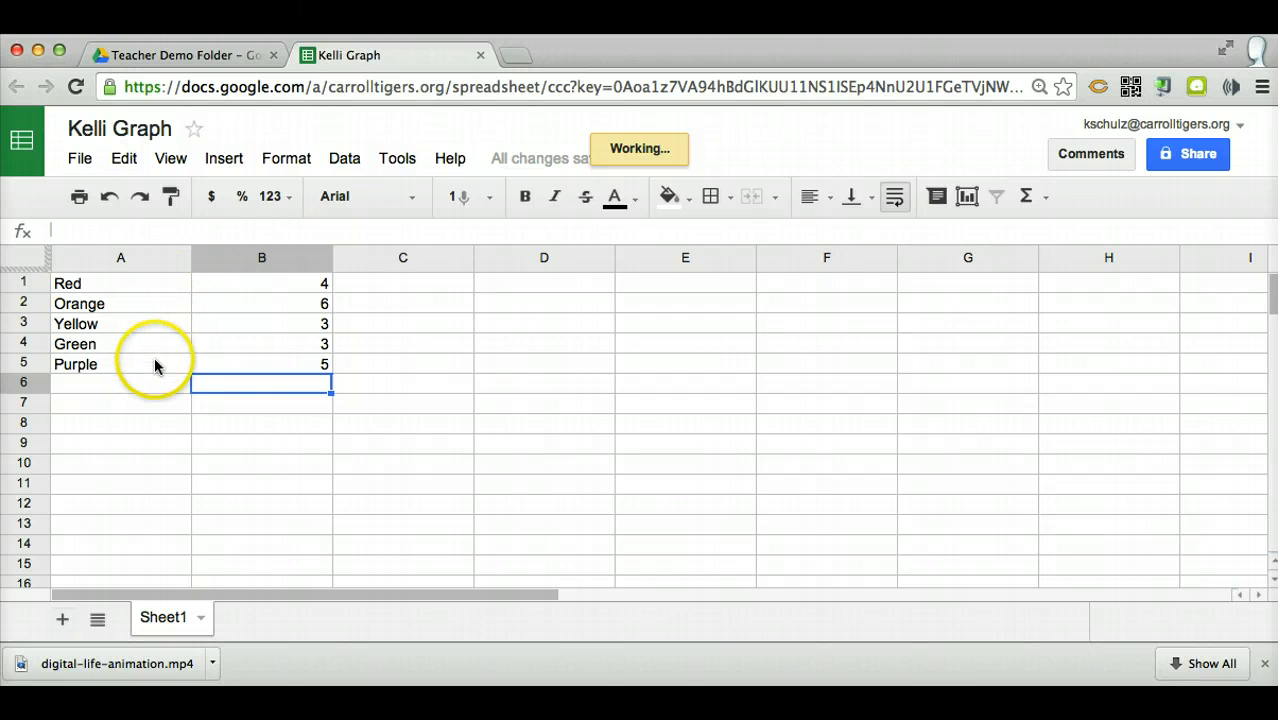
Start a chart from the data range A1:B5 and choose the recommended column chart
left_click(151, 283)
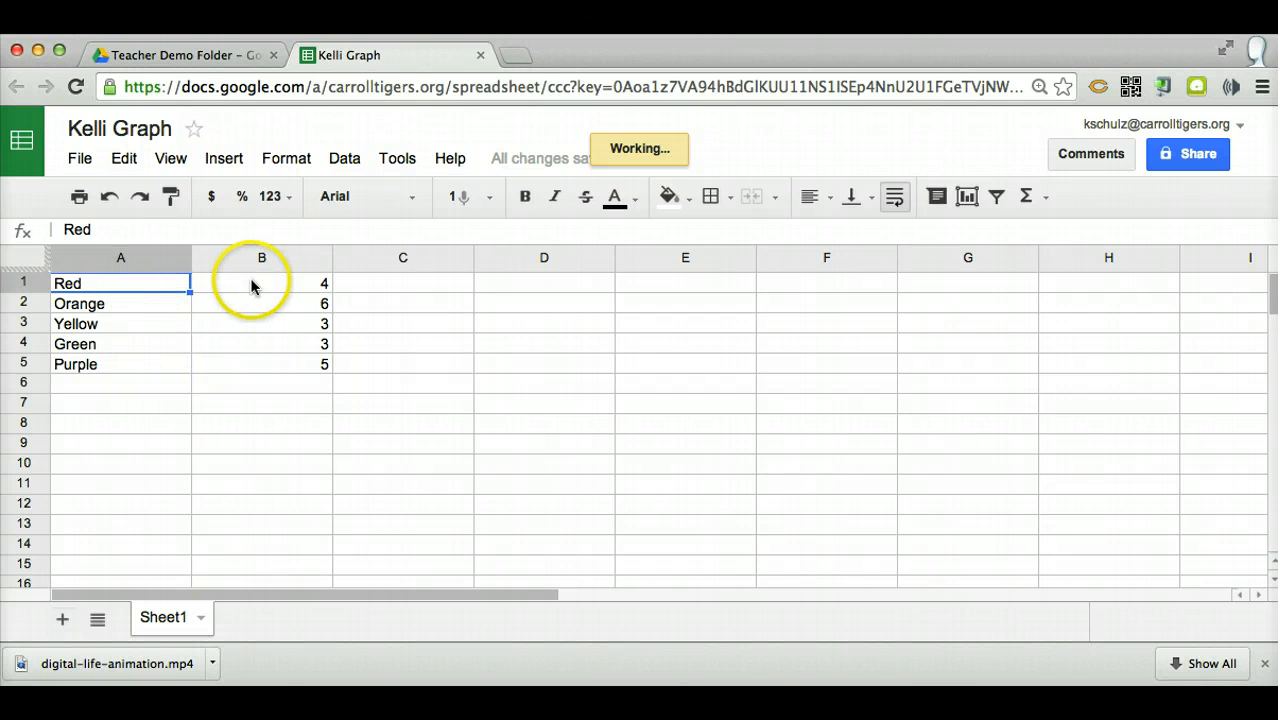
left_click_drag(187, 293, 210, 372)
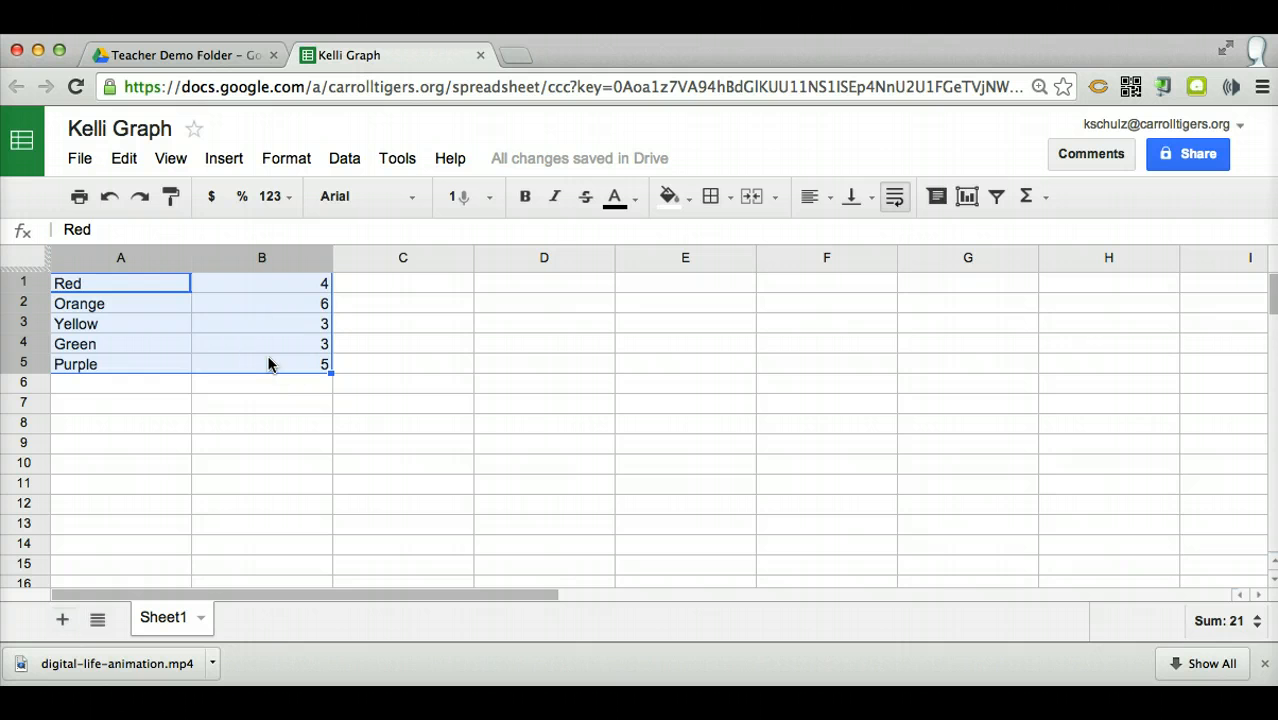
left_click(150, 286)
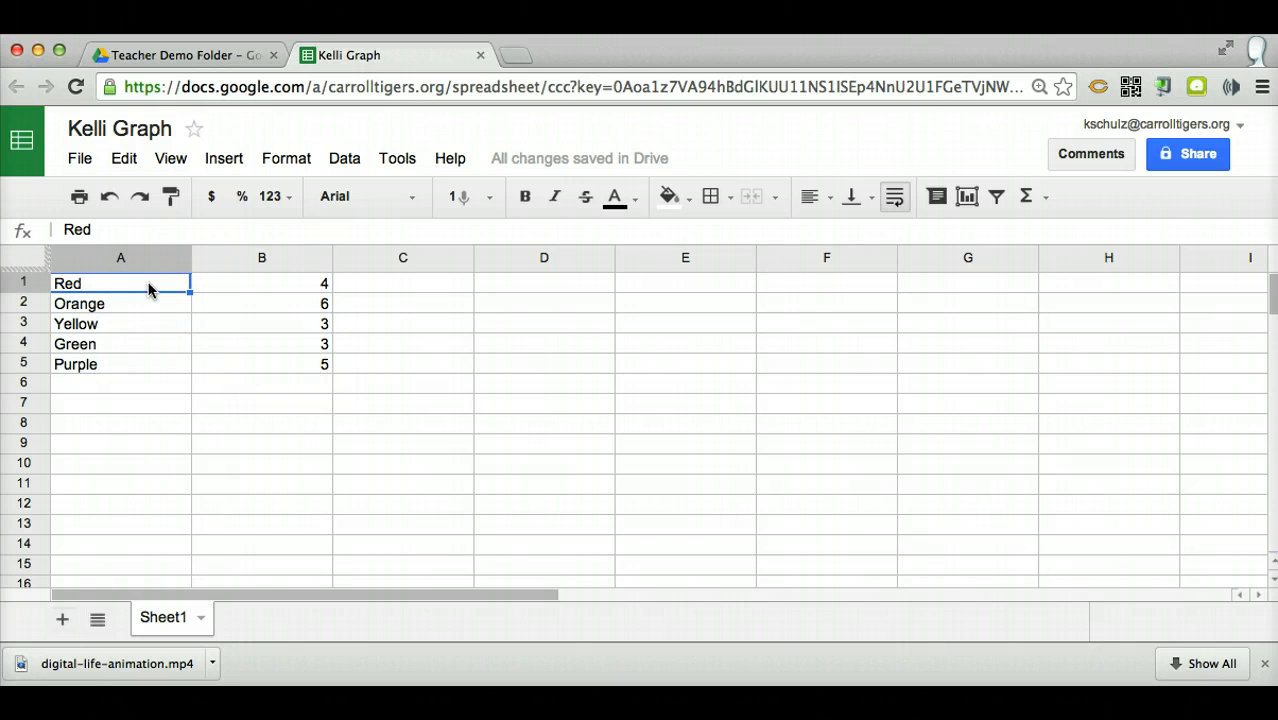
left_click_drag(150, 288, 254, 364)
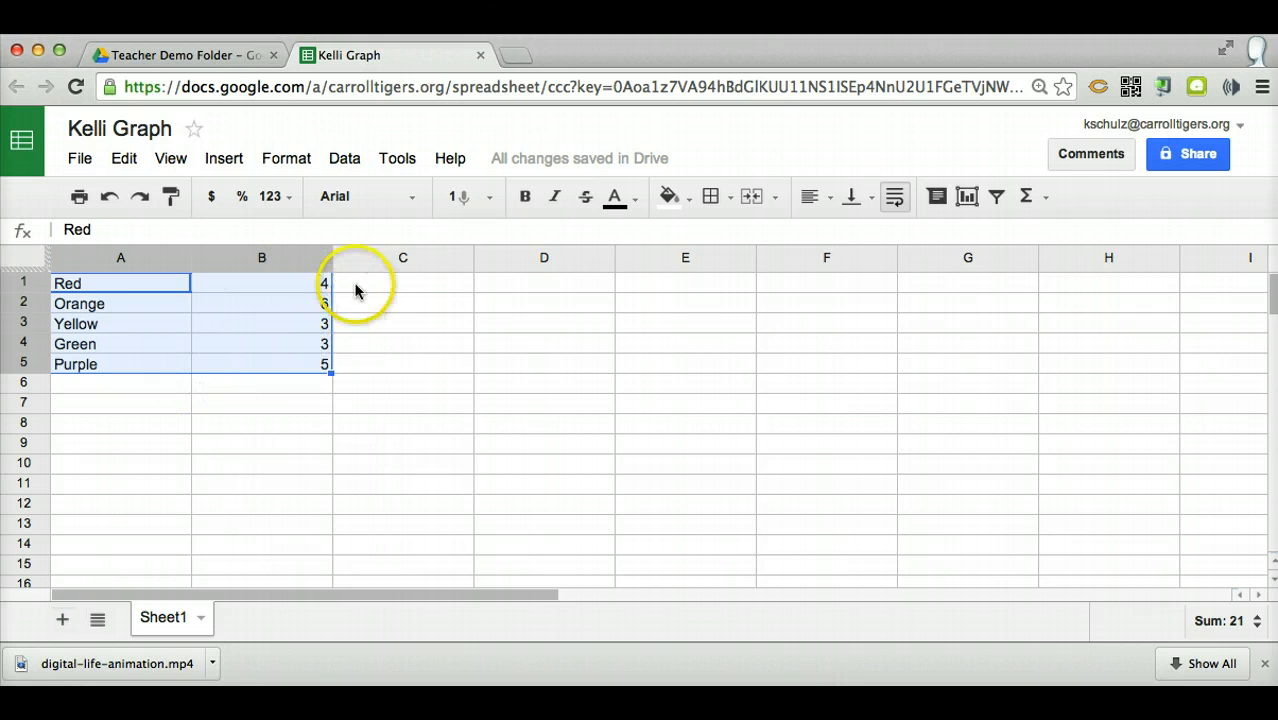
left_click(227, 160)
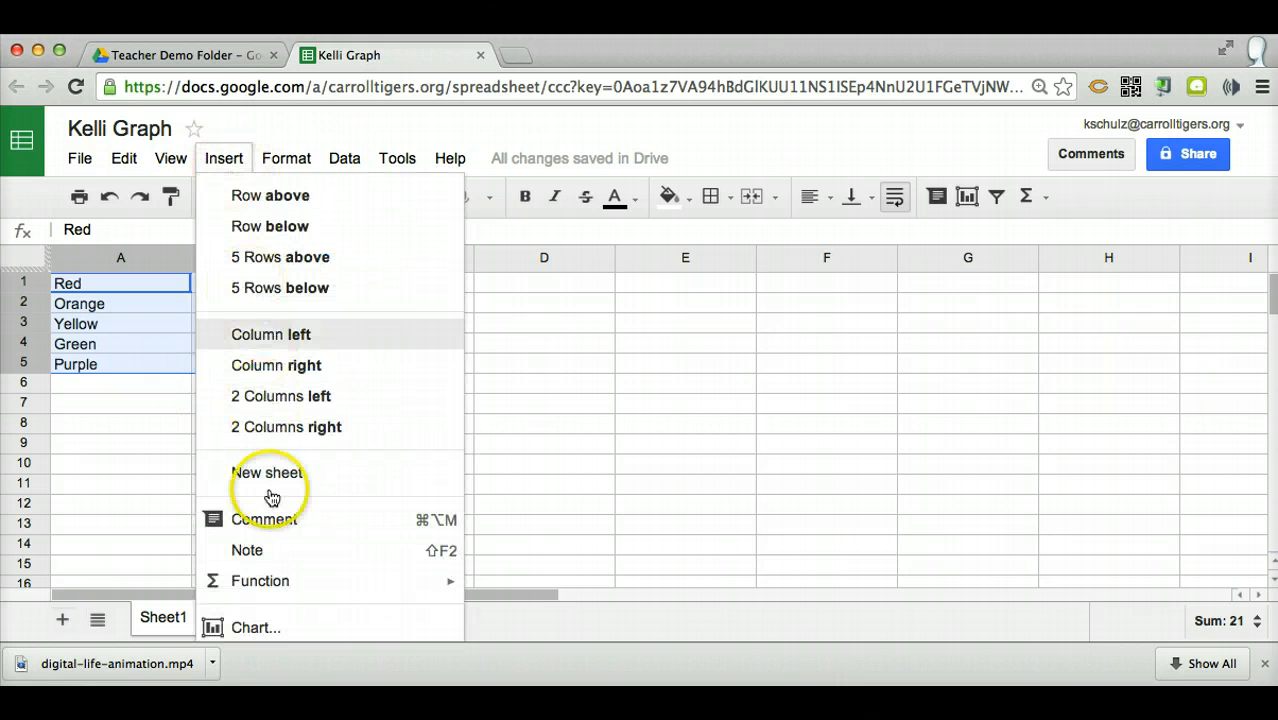
left_click(250, 628)
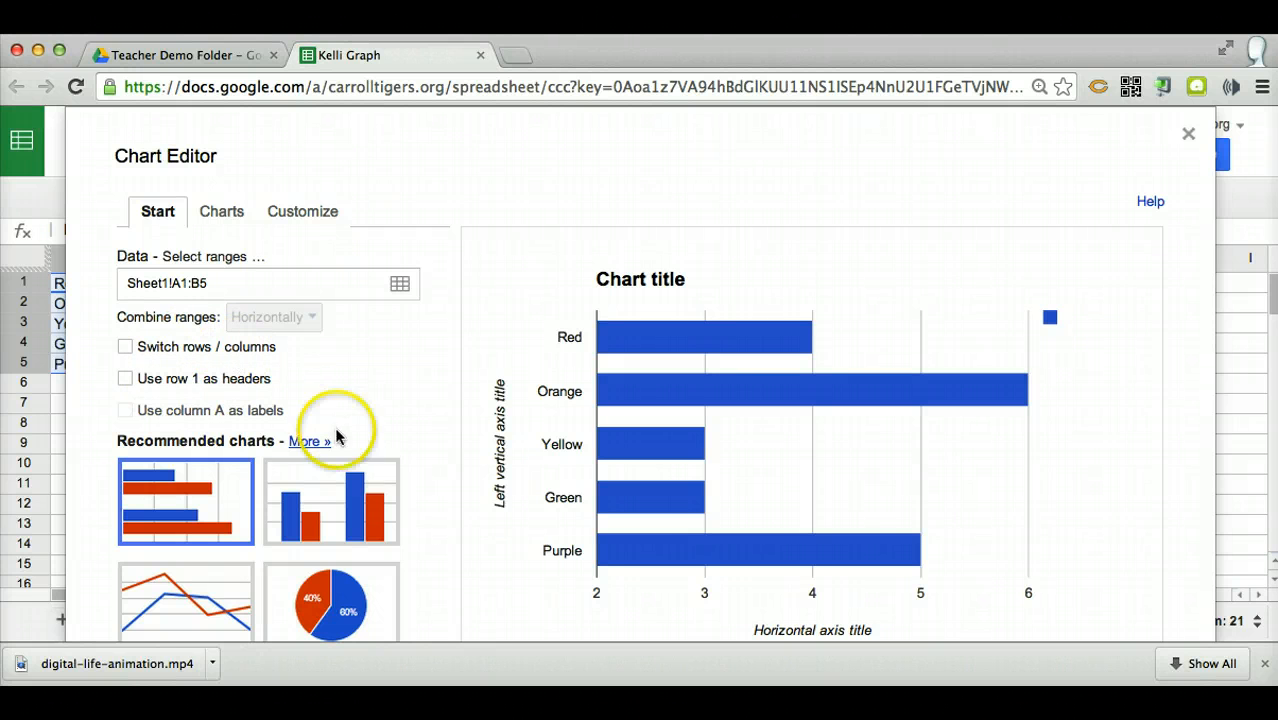
left_click(330, 497)
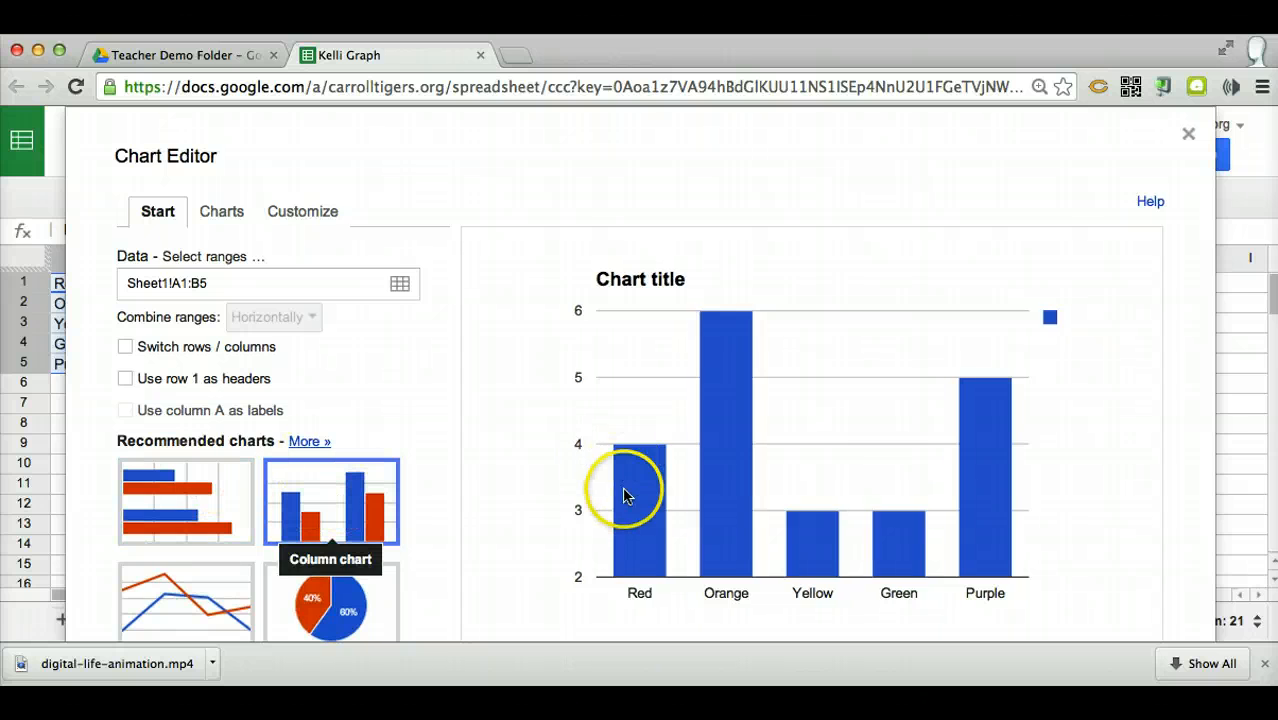
Preview the data as a pie chart and a line chart, and return to the standard column chart
left_click(227, 218)
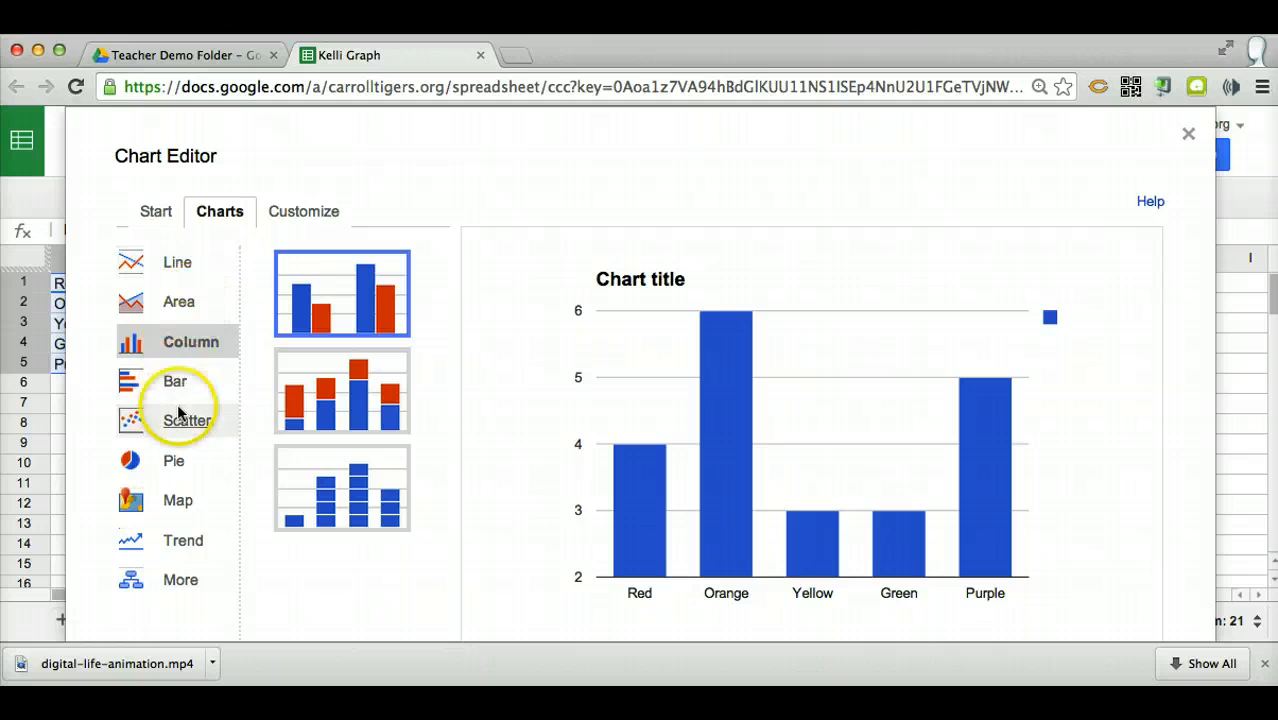
left_click(176, 460)
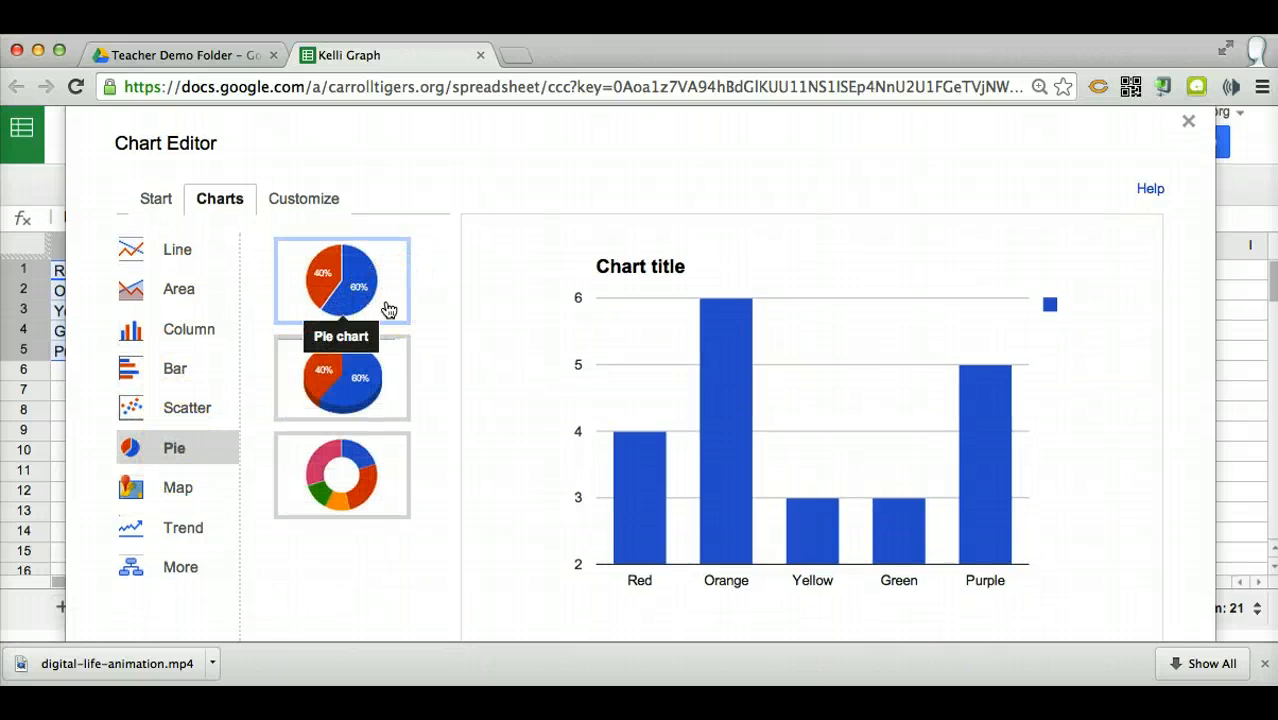
left_click(387, 305)
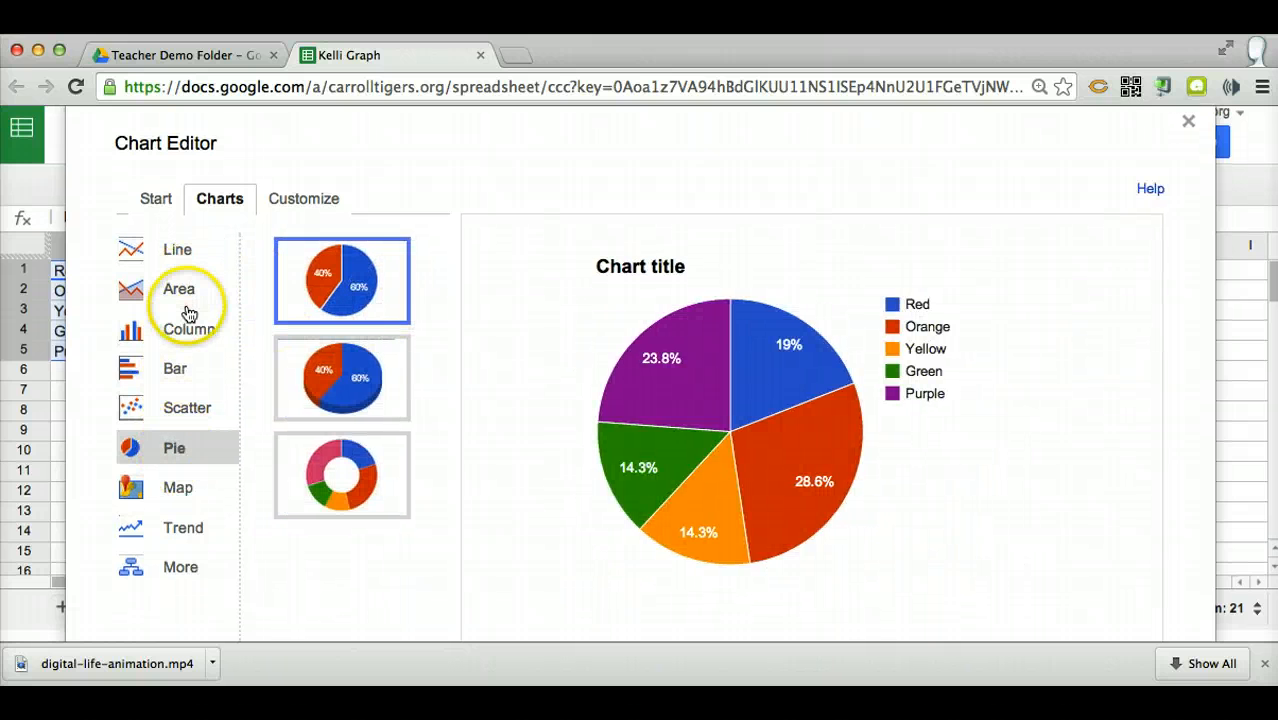
left_click(177, 258)
left_click(365, 313)
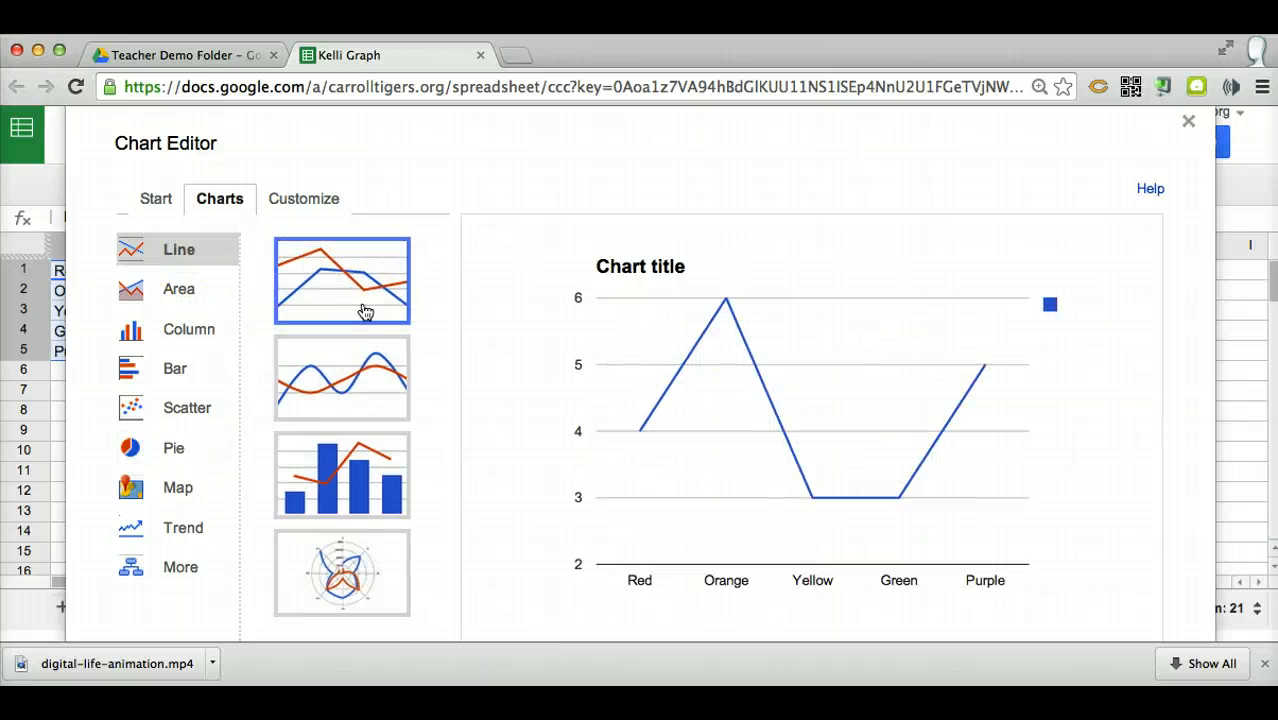
left_click(188, 364)
left_click(180, 332)
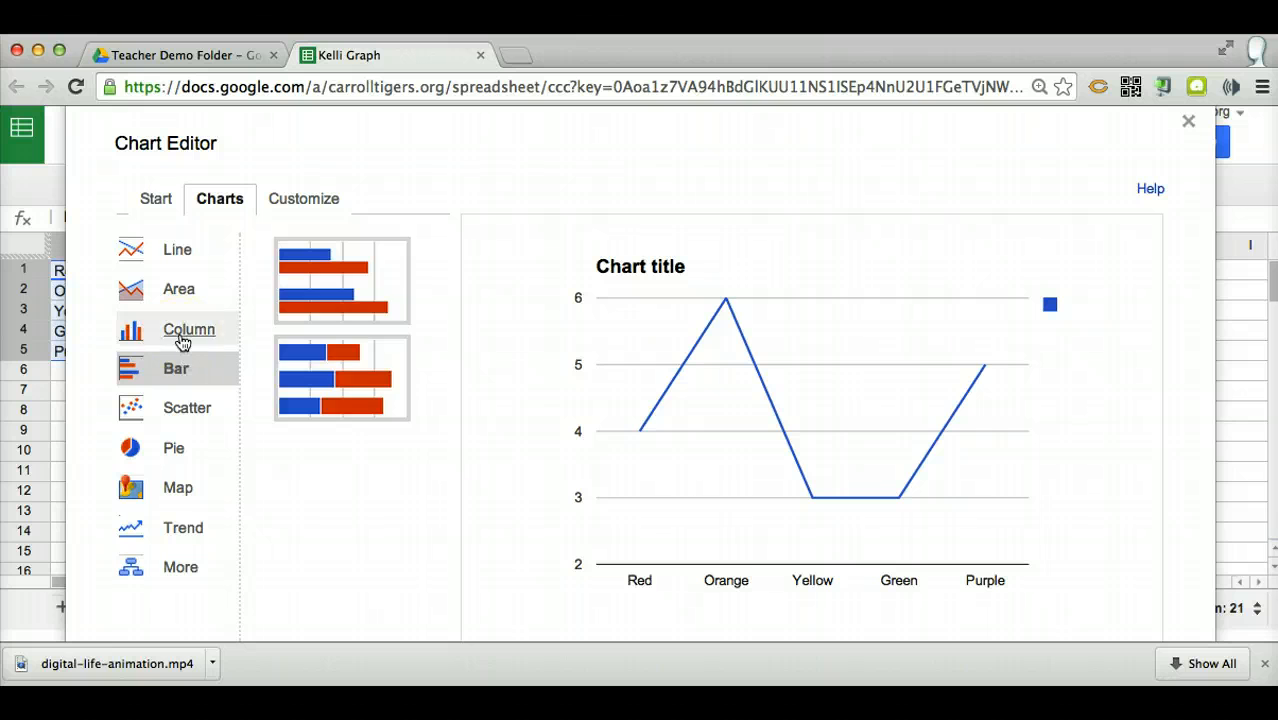
left_click(337, 317)
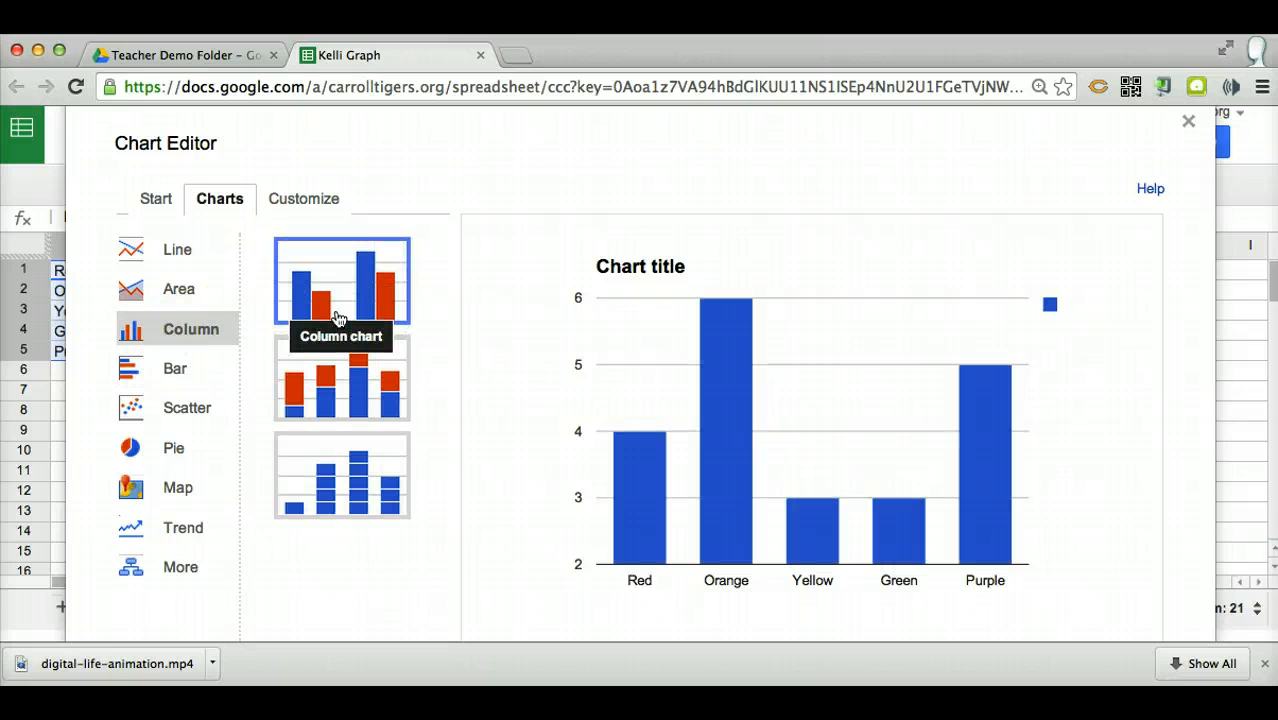
Set the chart title to "Types of Colors" and set the legend to None
left_click(326, 207)
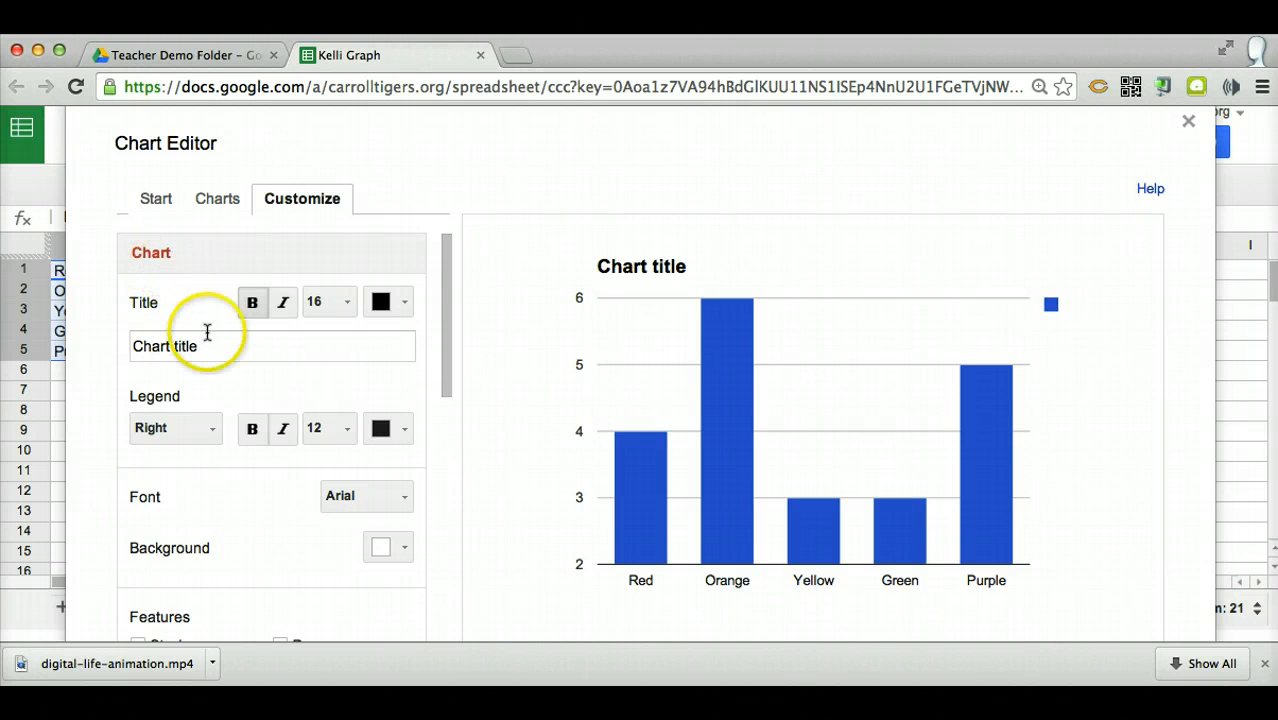
left_click_drag(208, 345, 137, 346)
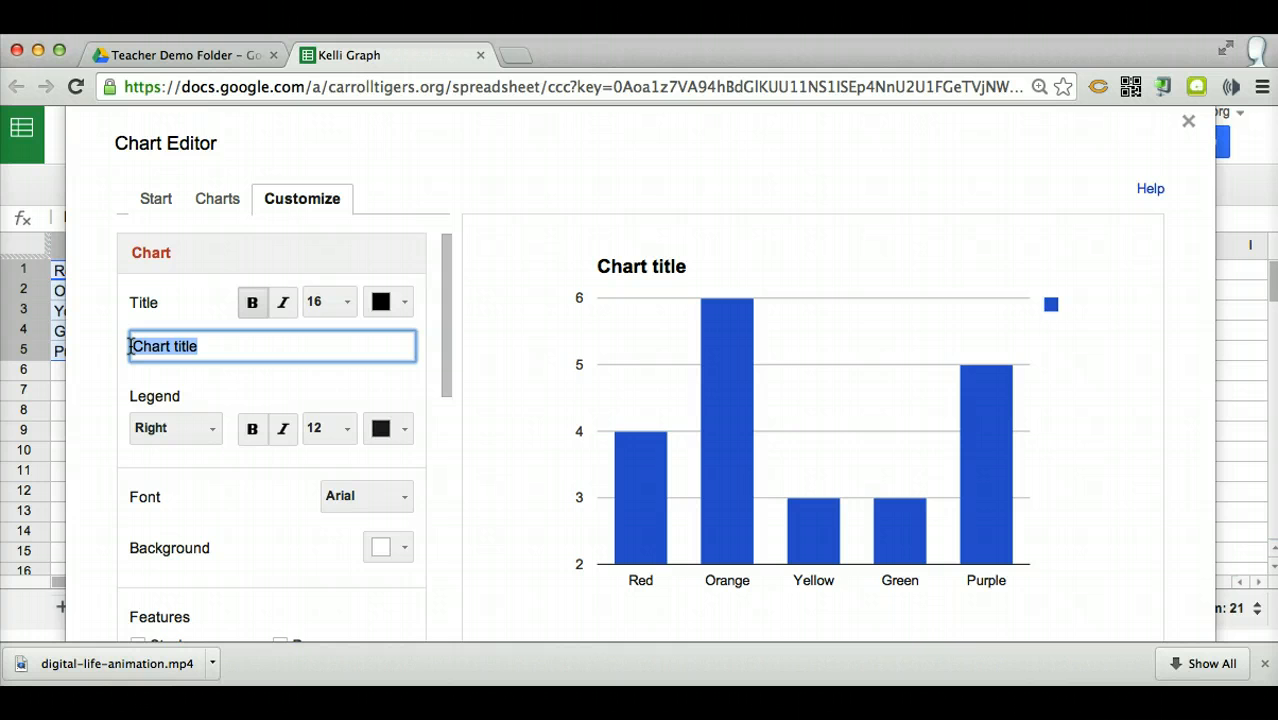
type("Types of Colors")
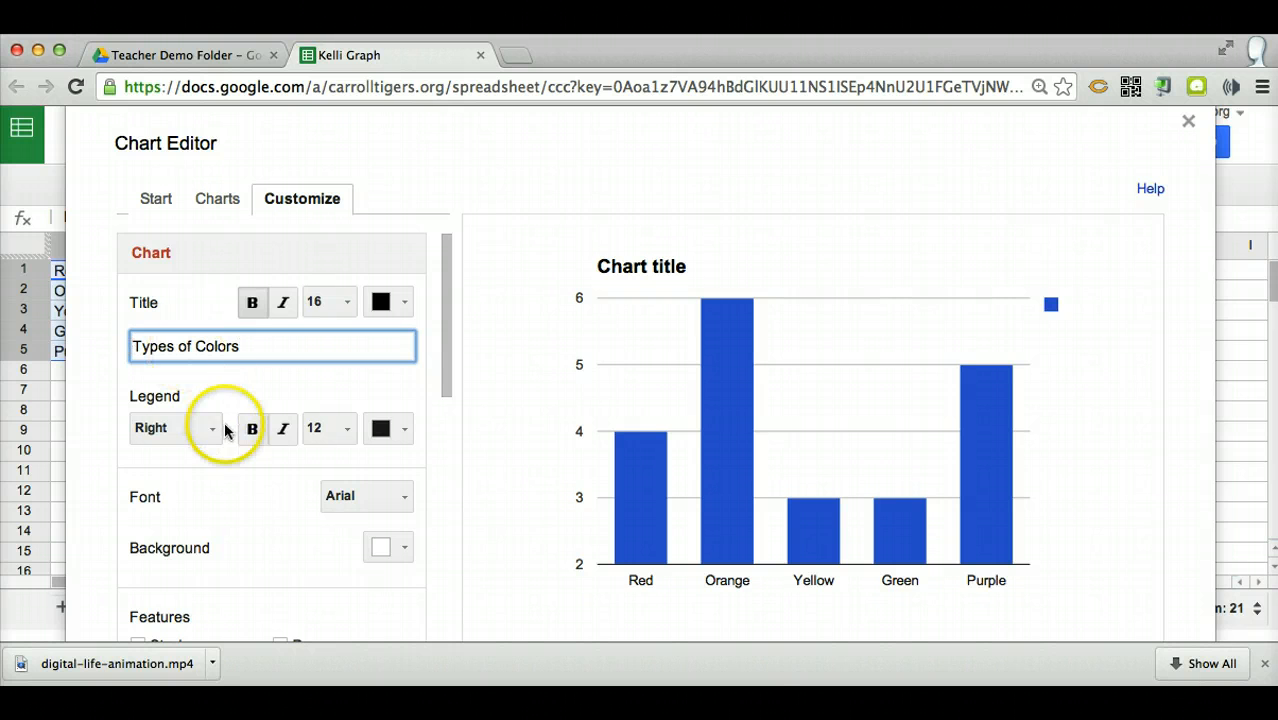
scroll(228, 425, "down", 5)
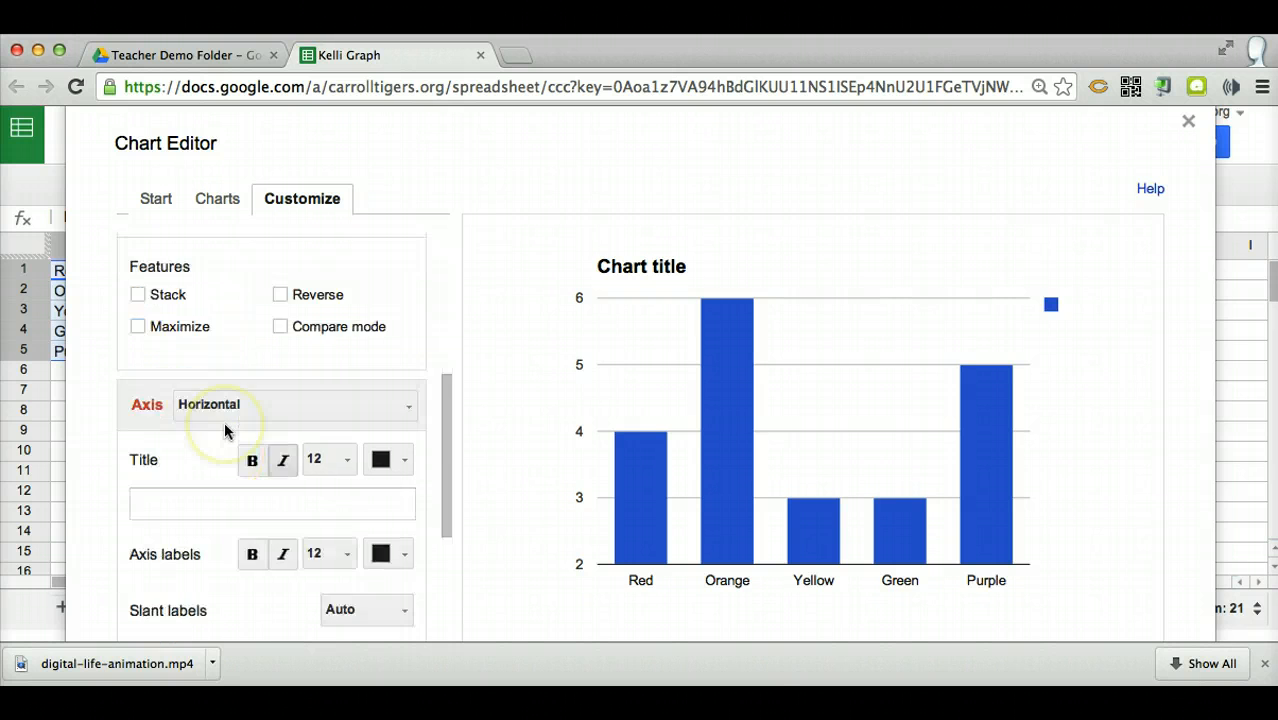
scroll(228, 428, "up", 5)
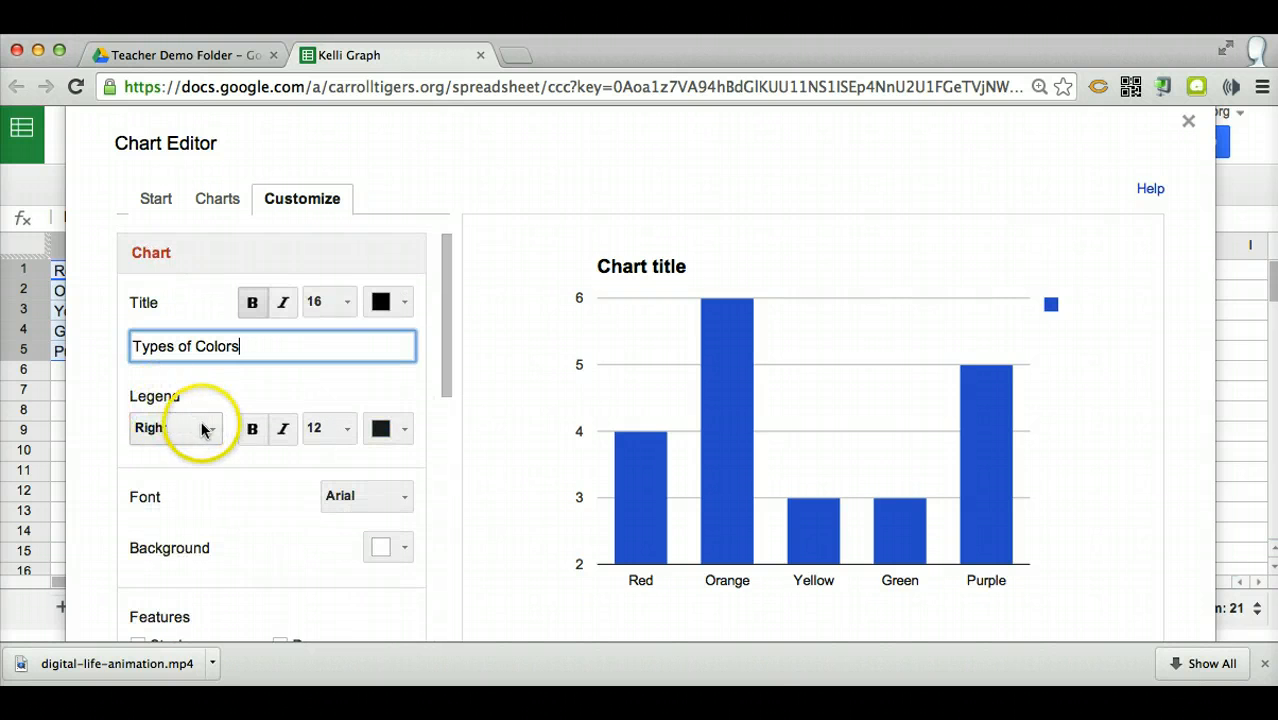
left_click(205, 428)
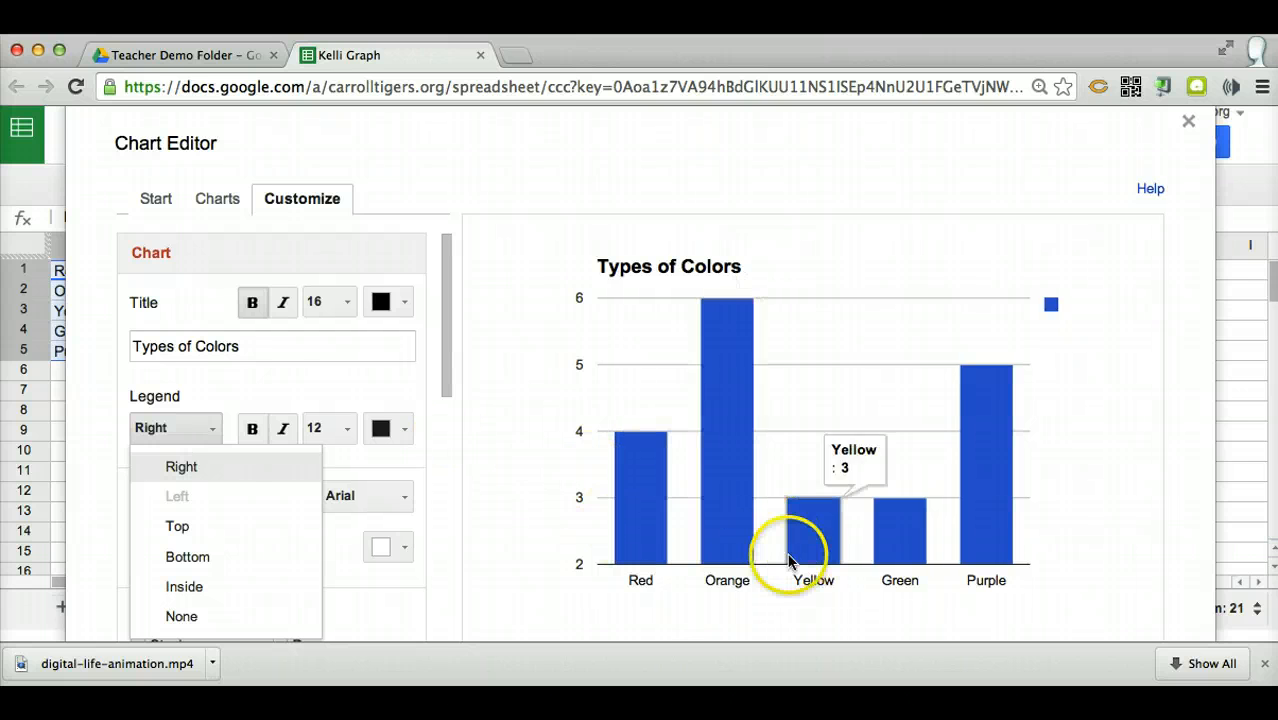
left_click(188, 618)
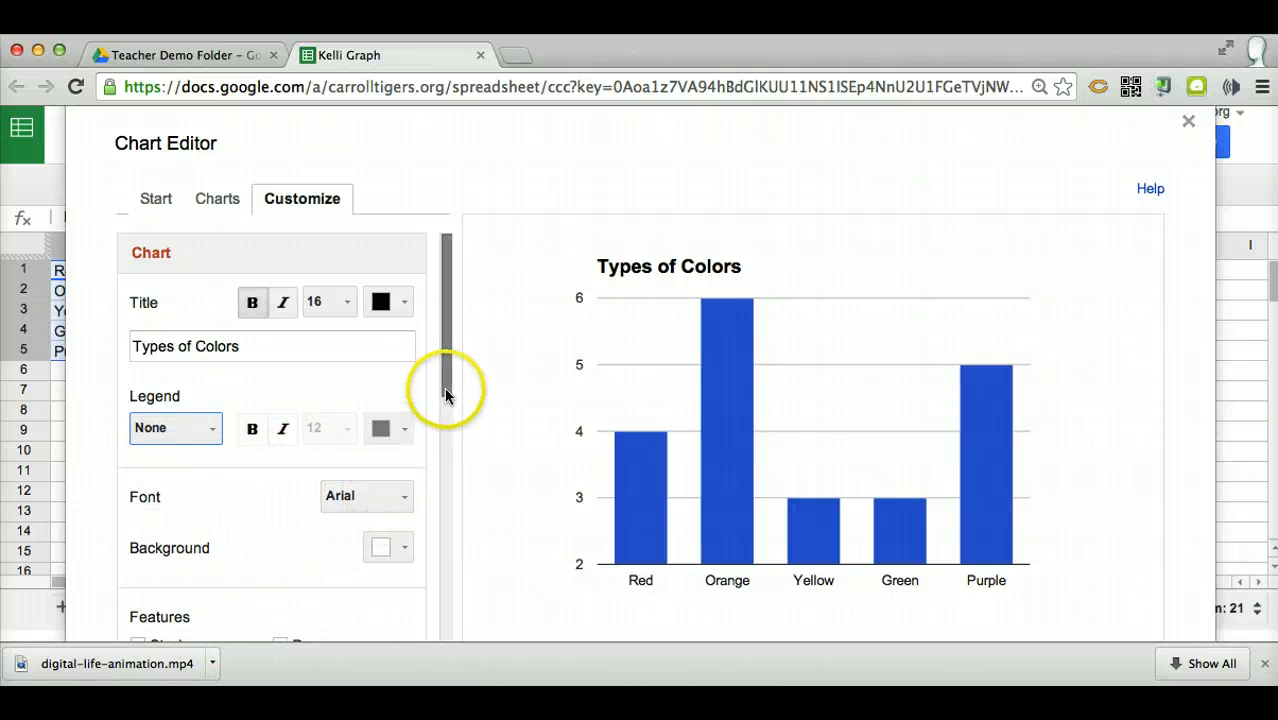
Set the horizontal axis title of the chart to "Colors"
left_click_drag(445, 395, 430, 541)
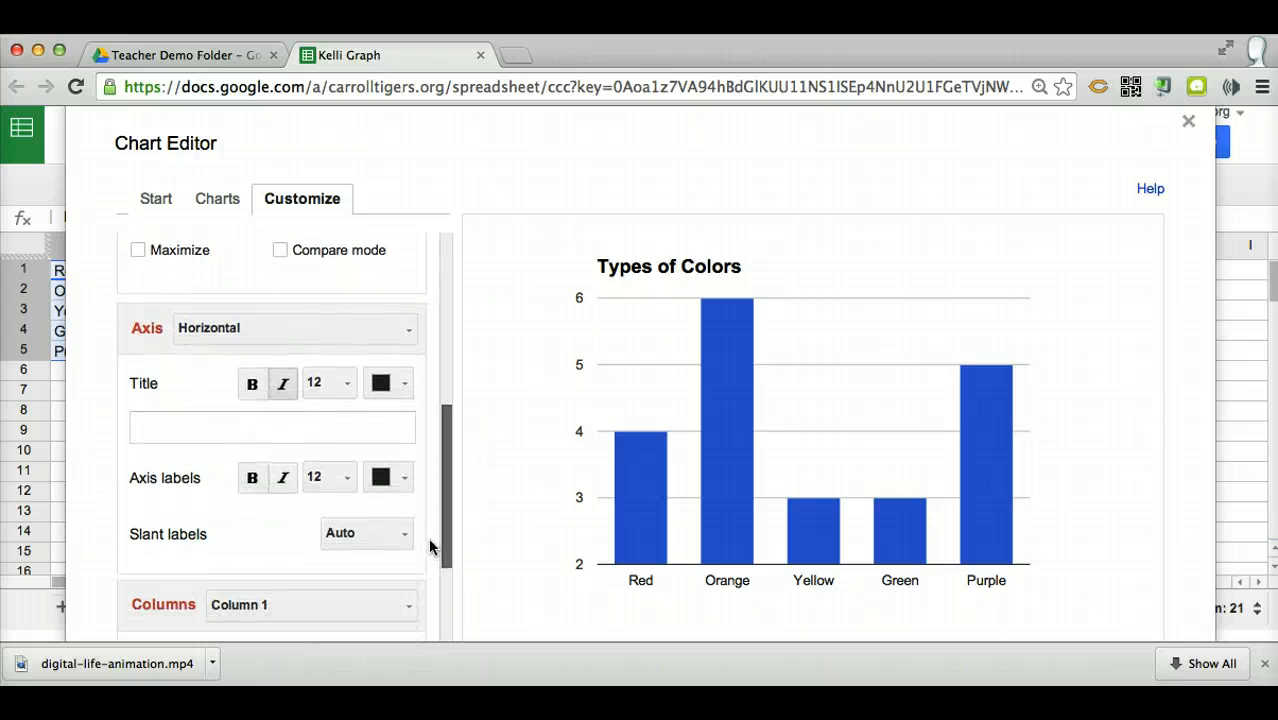
left_click(208, 334)
left_click(205, 330)
left_click(212, 364)
left_click(185, 426)
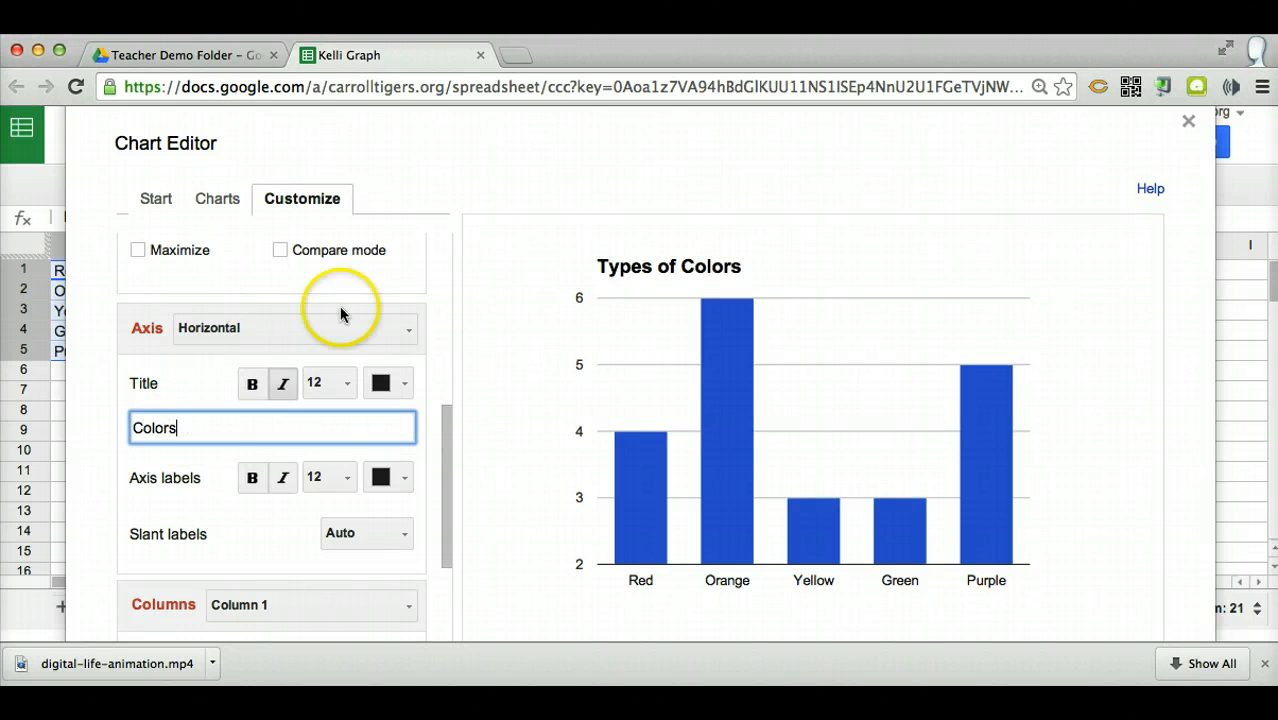
Set the left vertical axis title of the chart to "Count"
left_click(405, 331)
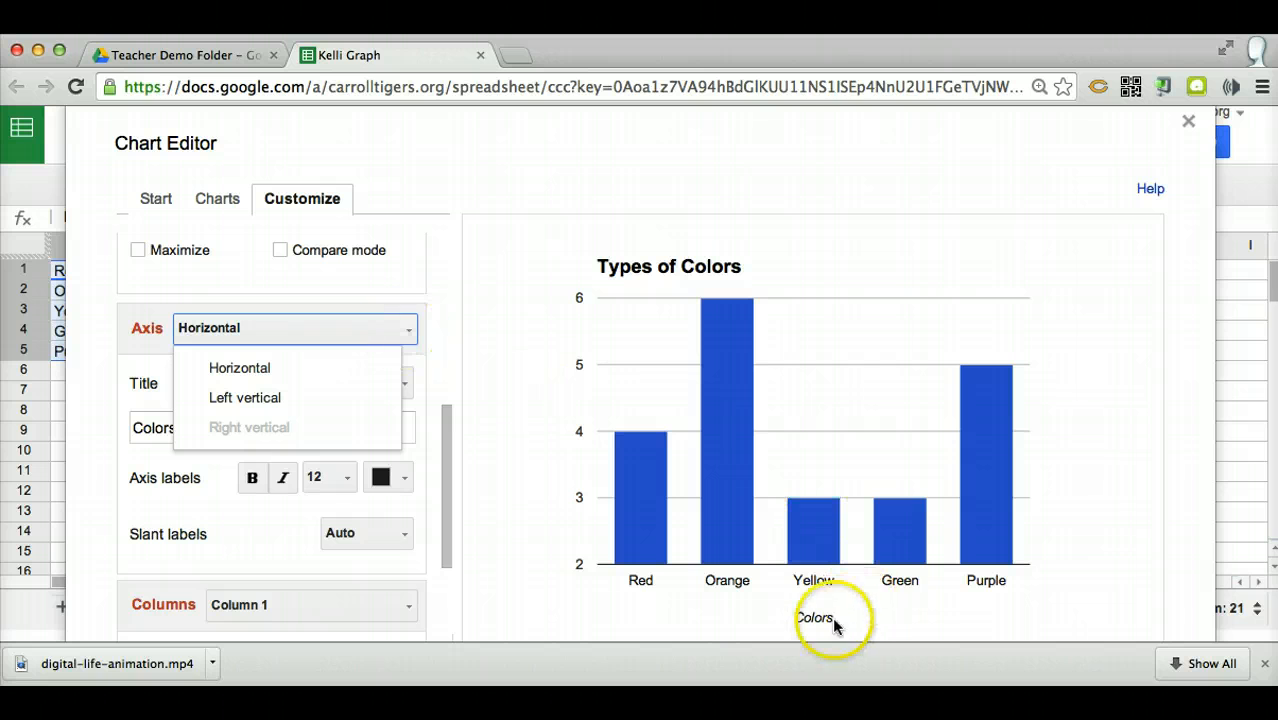
left_click(251, 396)
left_click(165, 434)
type("Count")
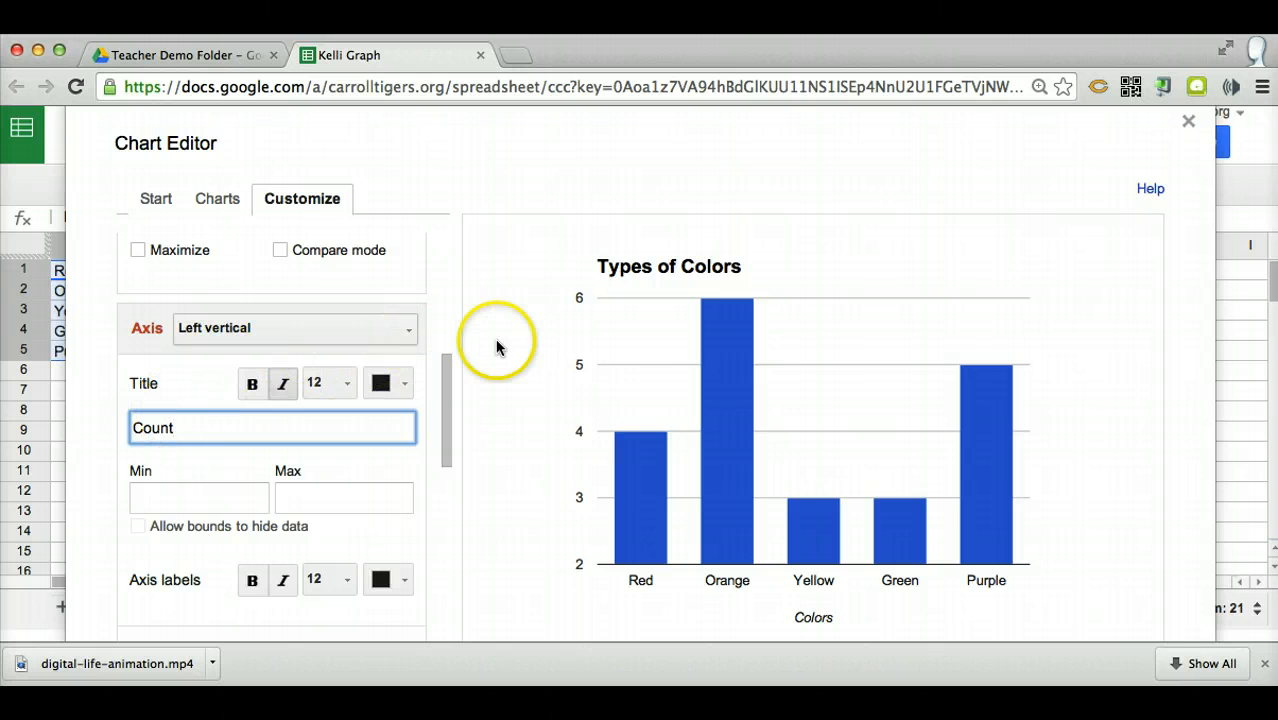
left_click(365, 330)
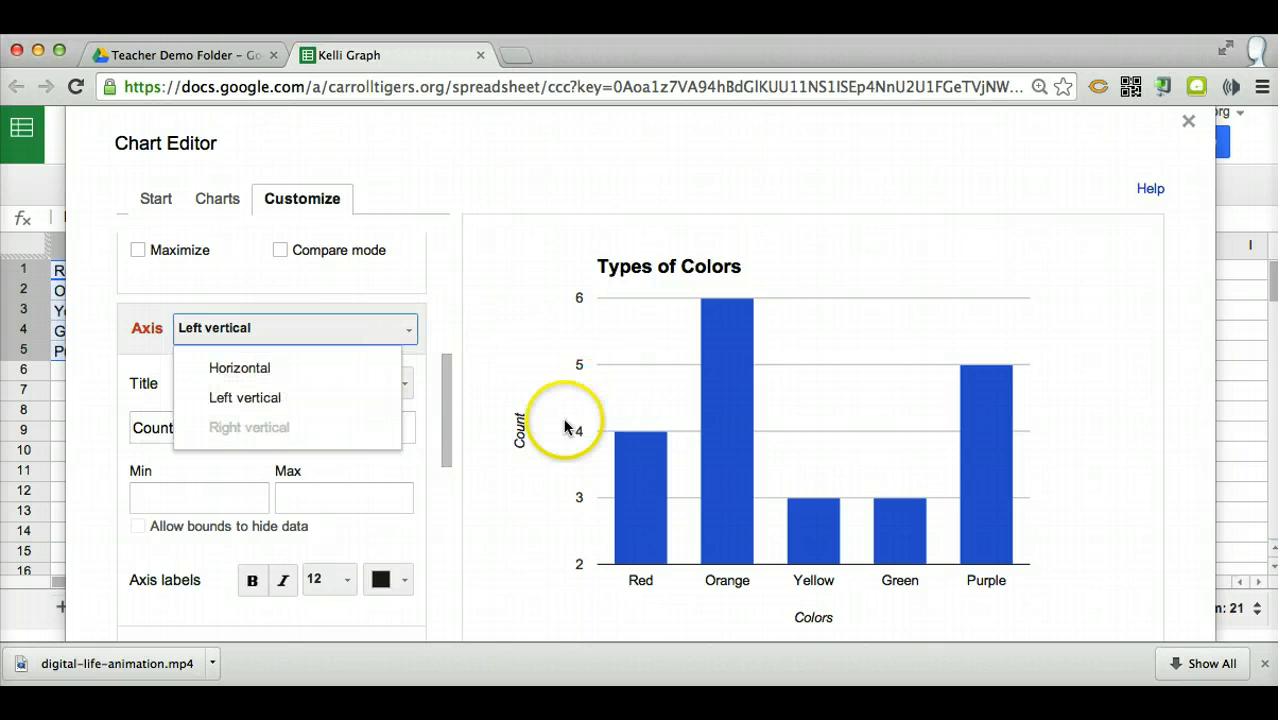
Keep the default scale and column settings and insert the customized column chart into the sheet
left_click_drag(440, 421, 423, 601)
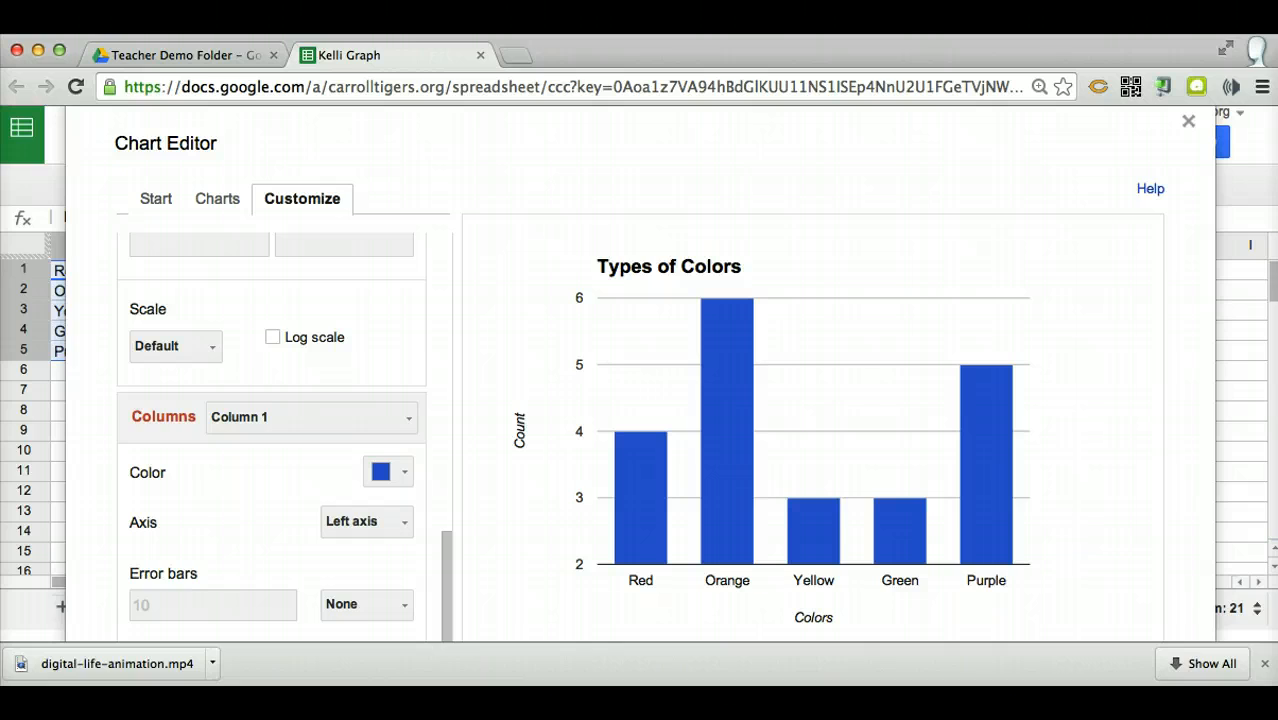
left_click(142, 692)
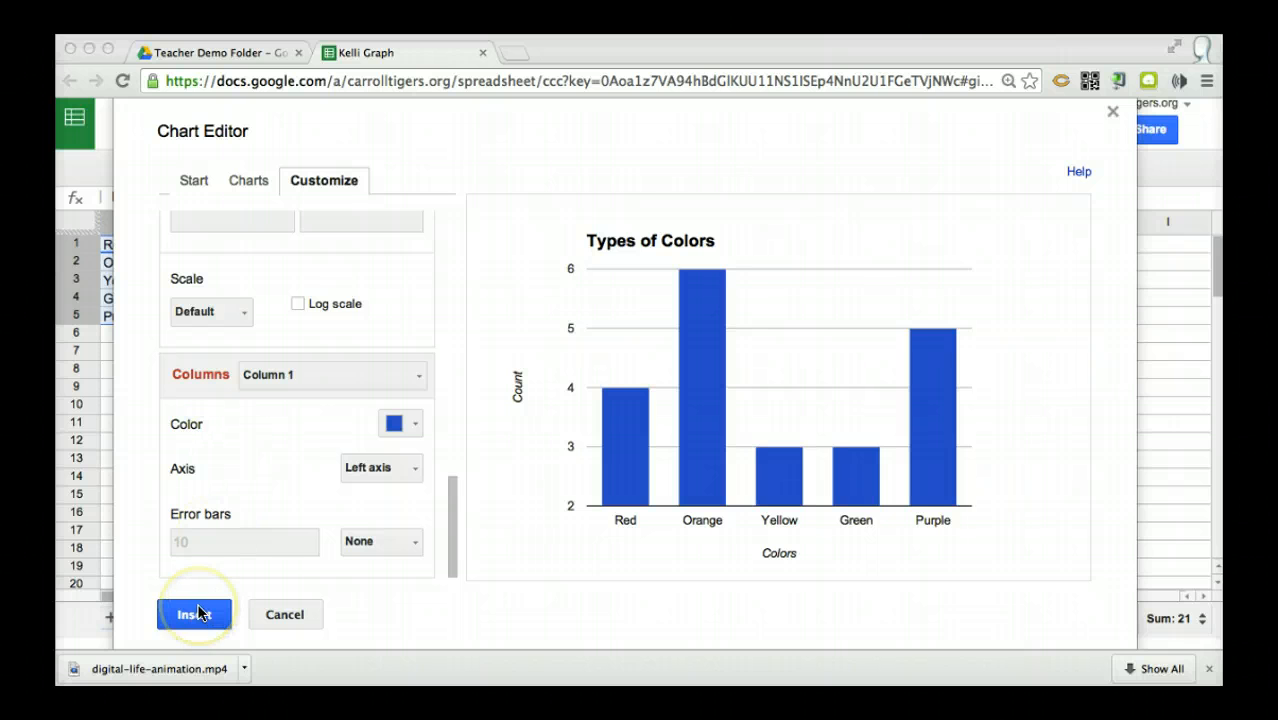
left_click(198, 613)
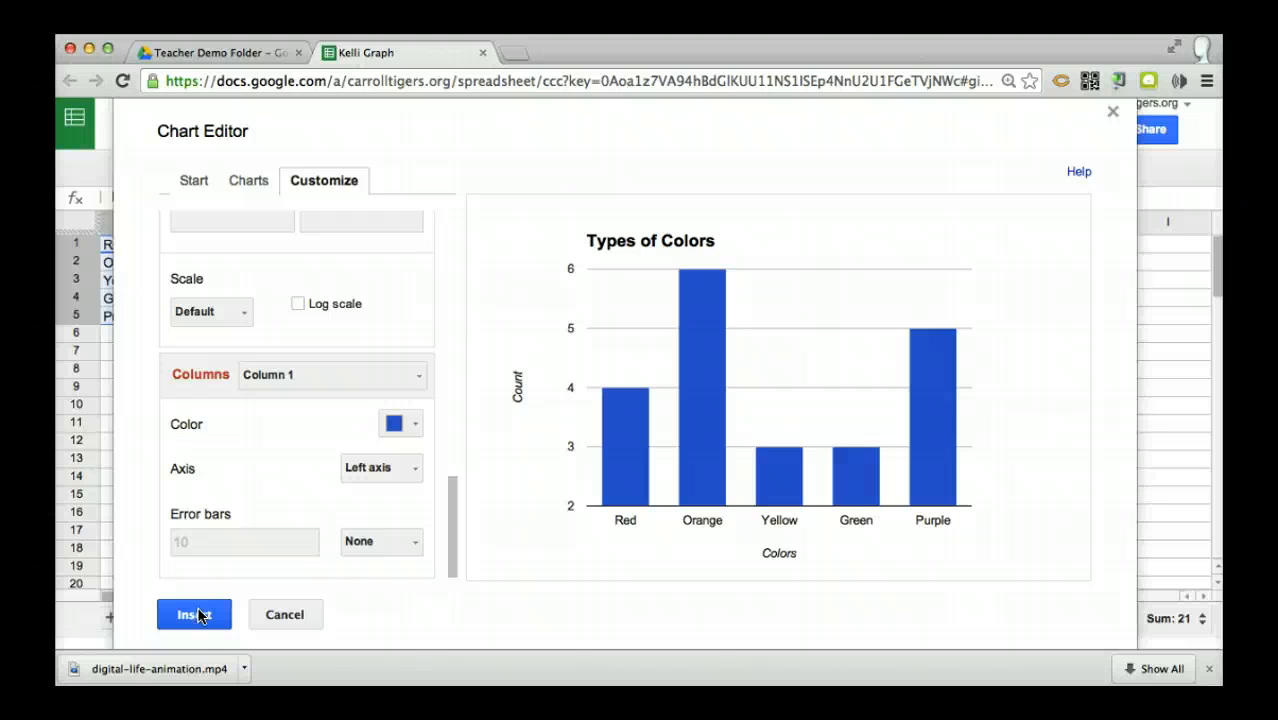
left_click(198, 615)
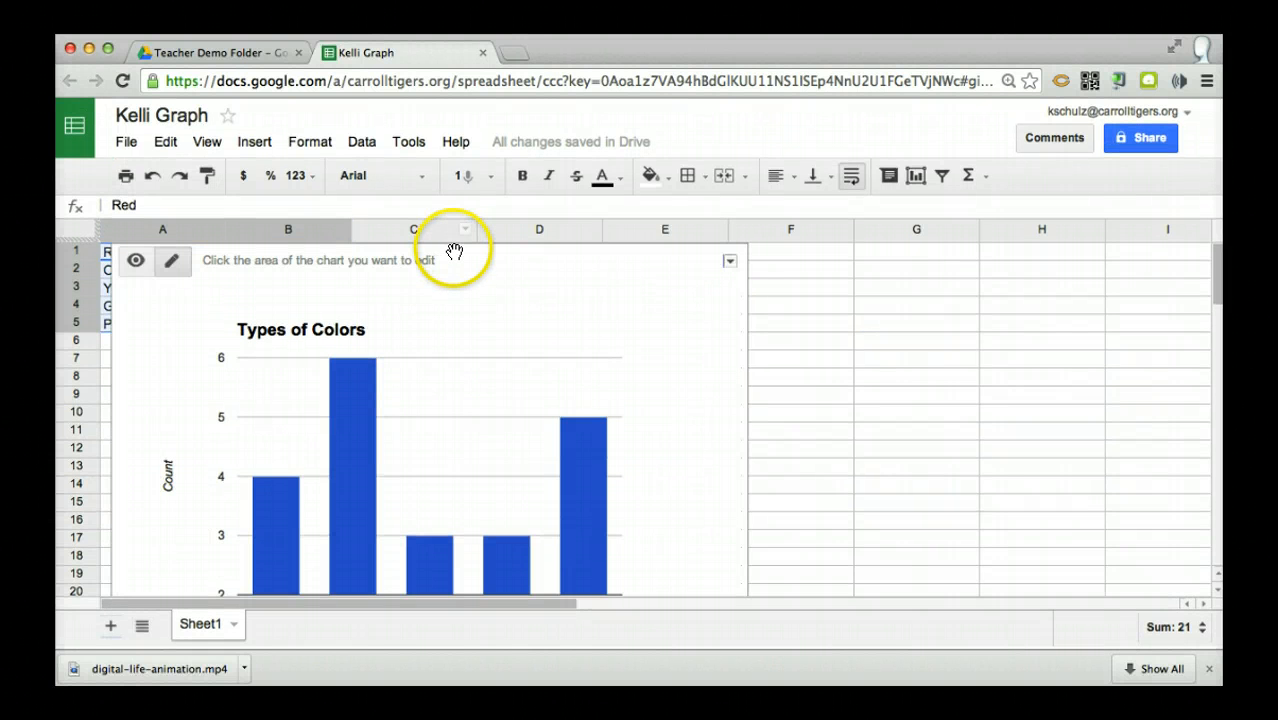
Move the chart off the data so it sits beside columns A and B, starting at column C
left_click_drag(434, 257, 680, 256)
left_click(1081, 401)
scroll(1081, 401, "down", 1)
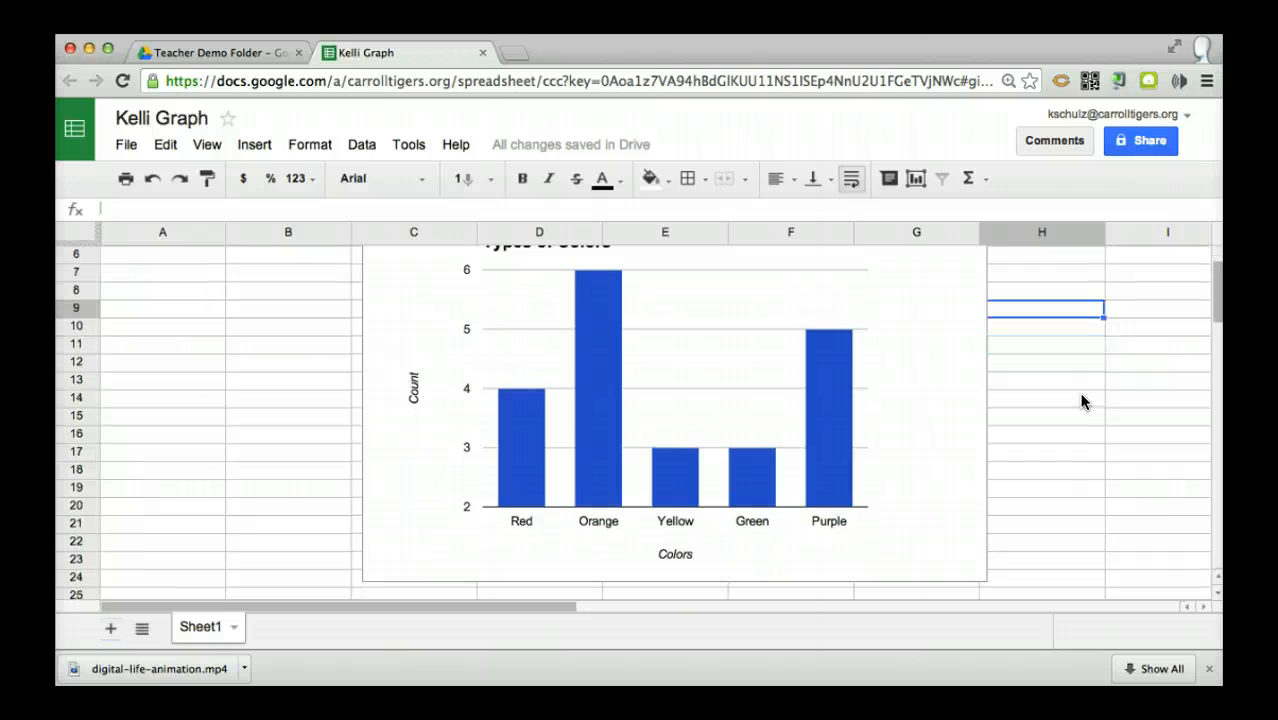
scroll(1081, 401, "up", 2)
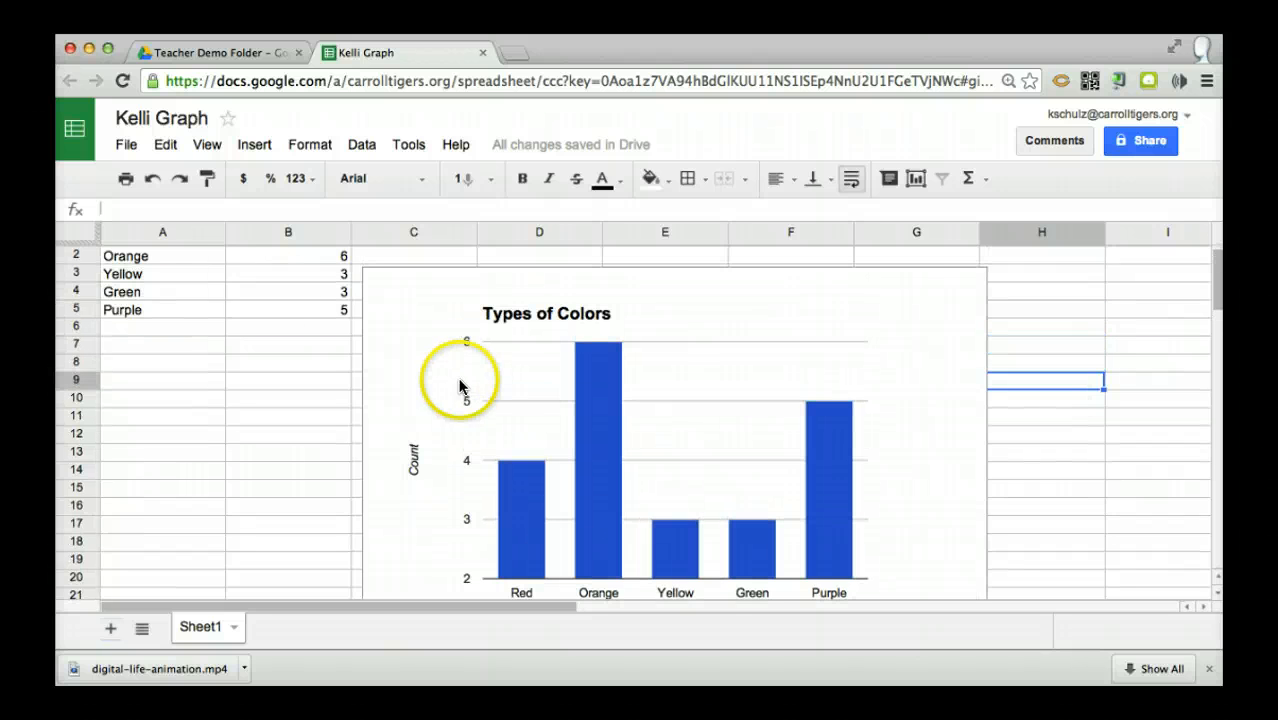
scroll(176, 281, "up", 1)
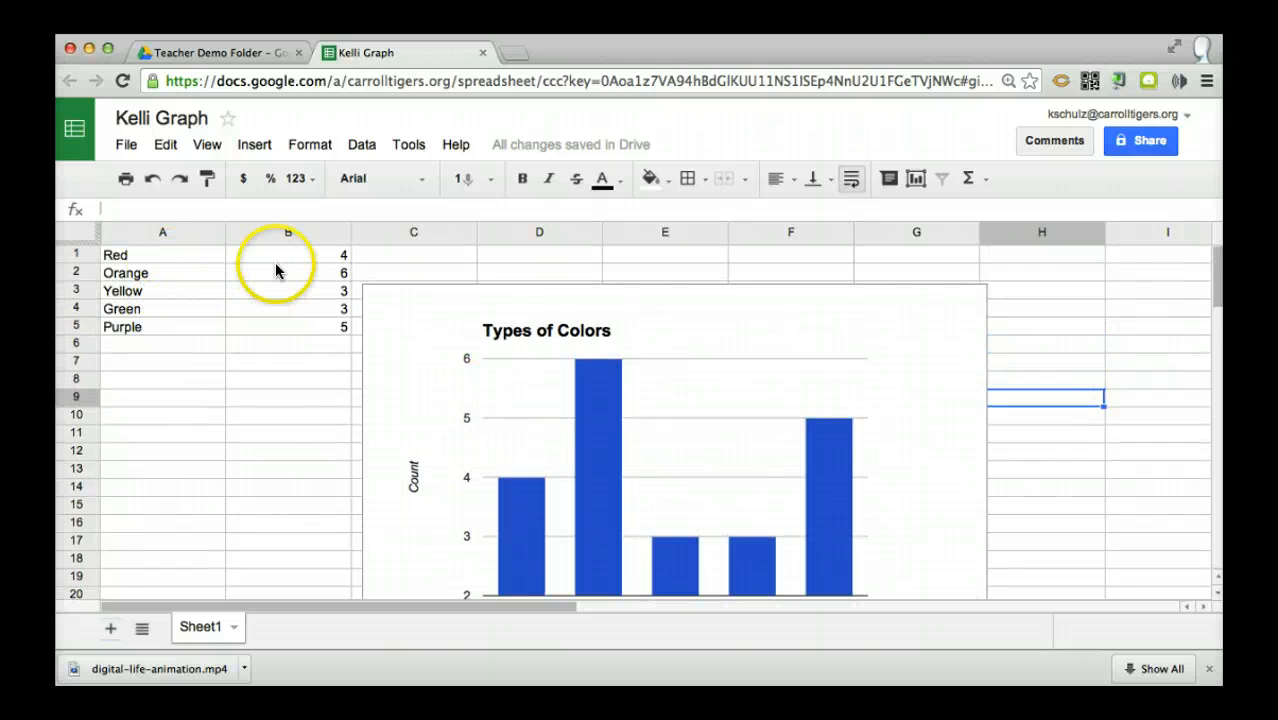
left_click(420, 298)
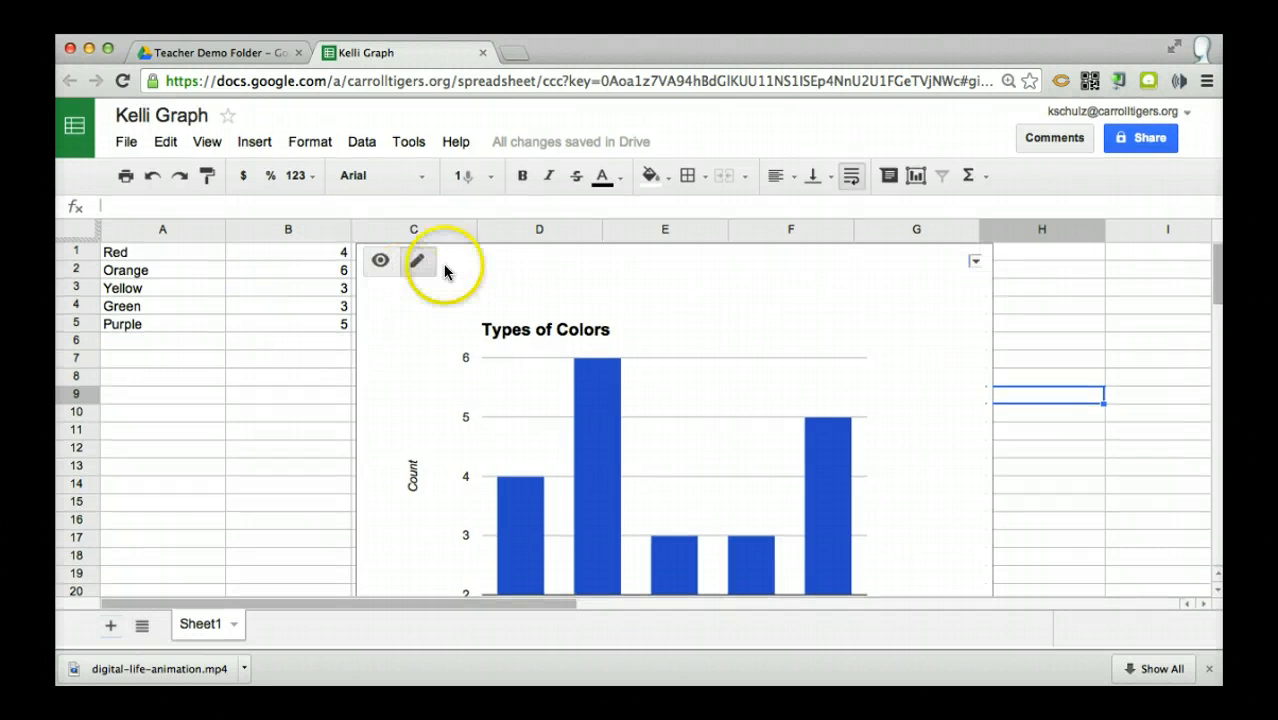
Change the Orange value in cell B2 to 4
left_click(340, 254)
left_click(334, 276)
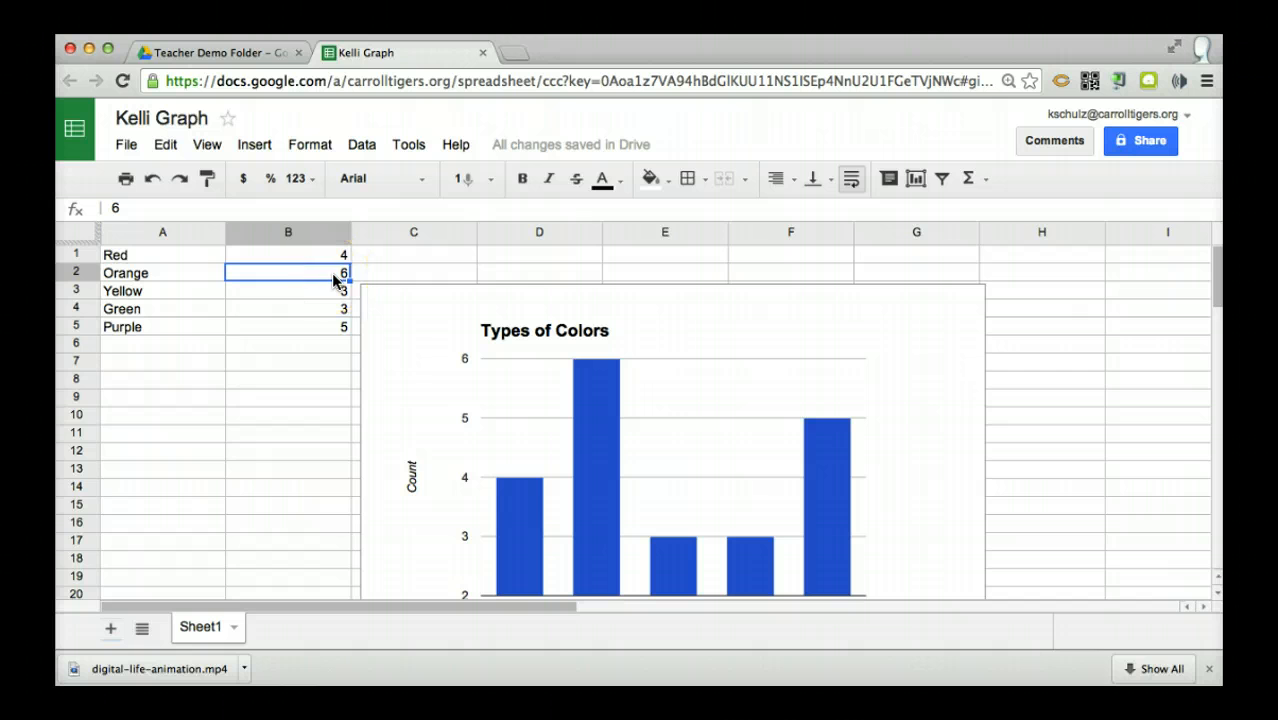
type("4")
key("Return")
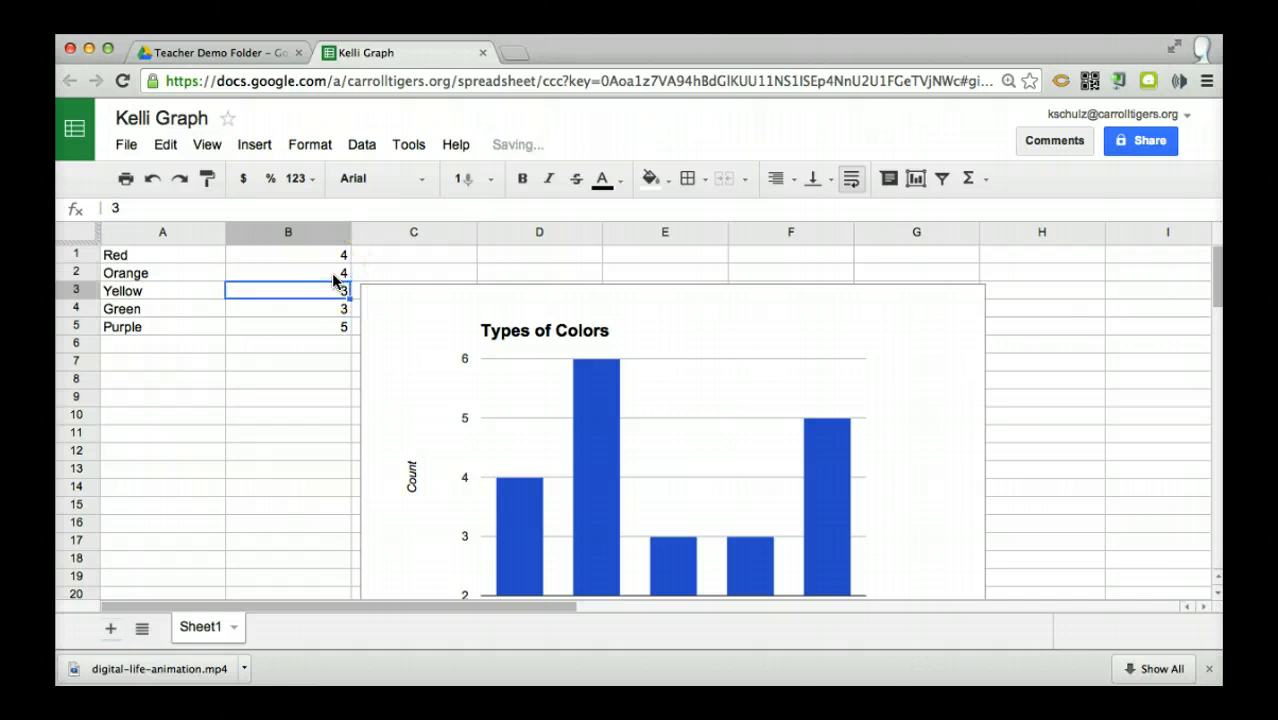
Change the Purple value in cell B5 to 3
left_click(575, 478)
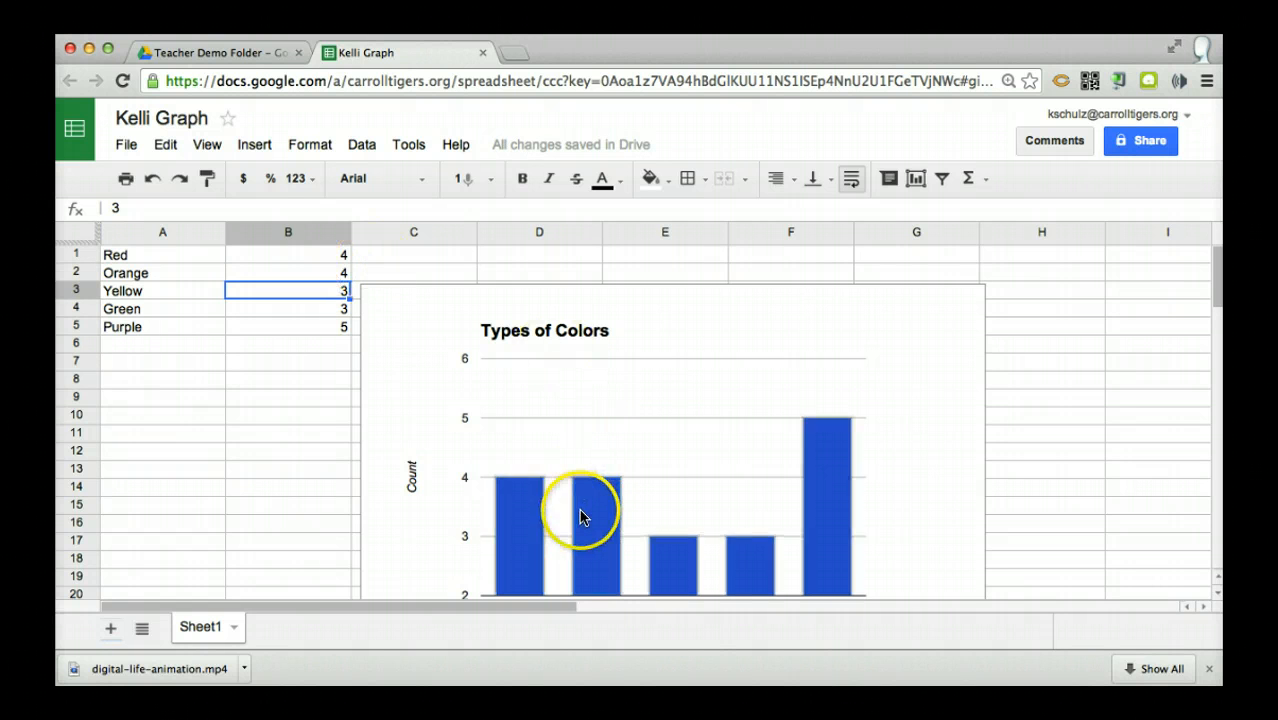
scroll(1068, 487, "down", 1)
scroll(1068, 487, "down", 1)
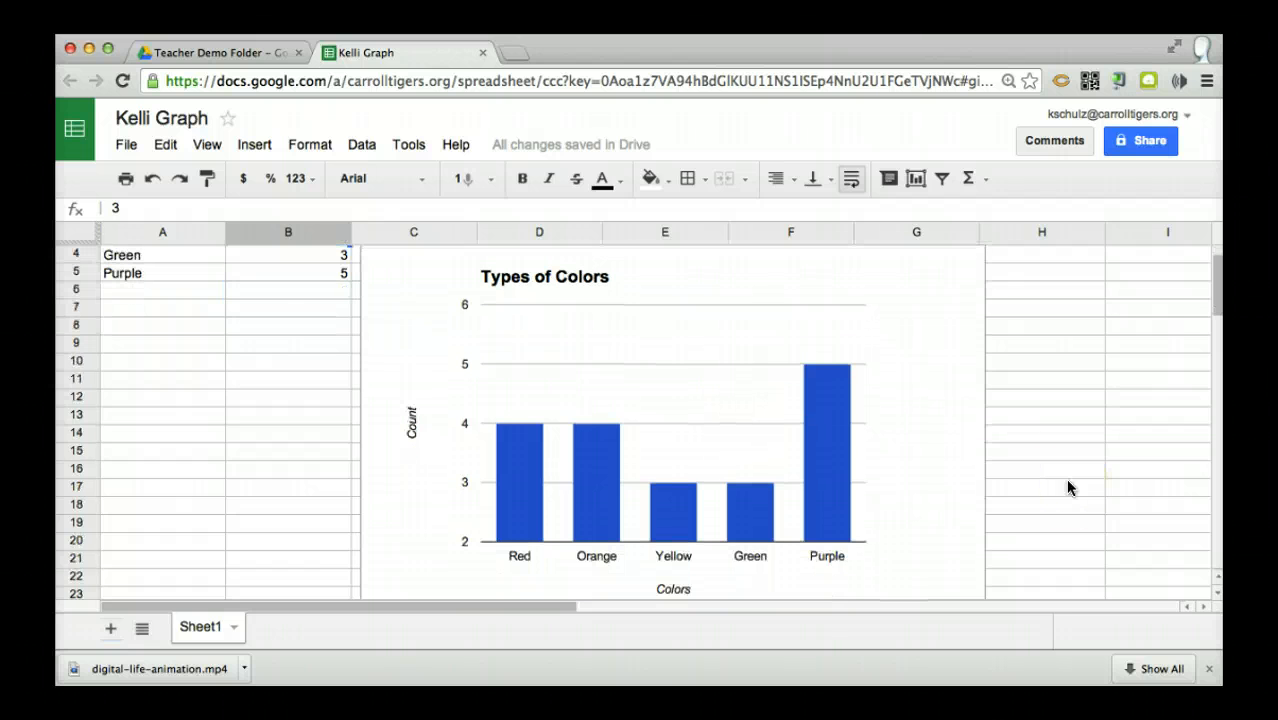
left_click(333, 271)
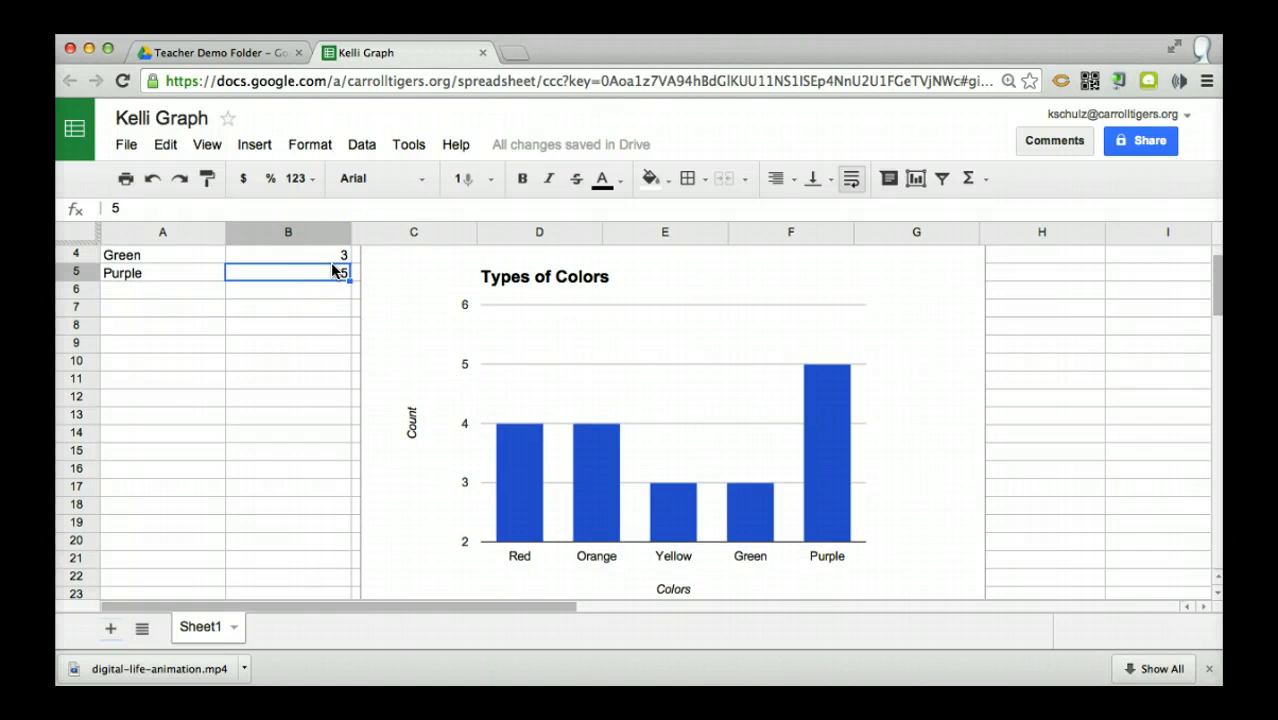
type("3")
key("Return")
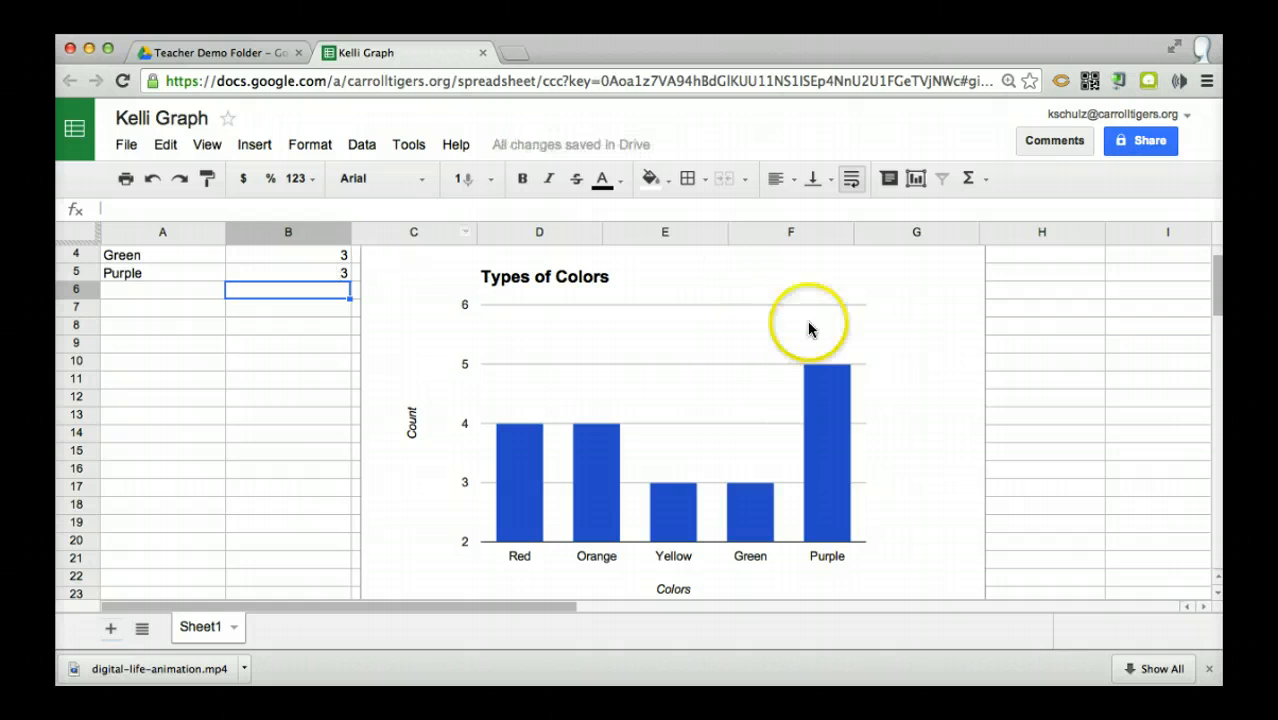